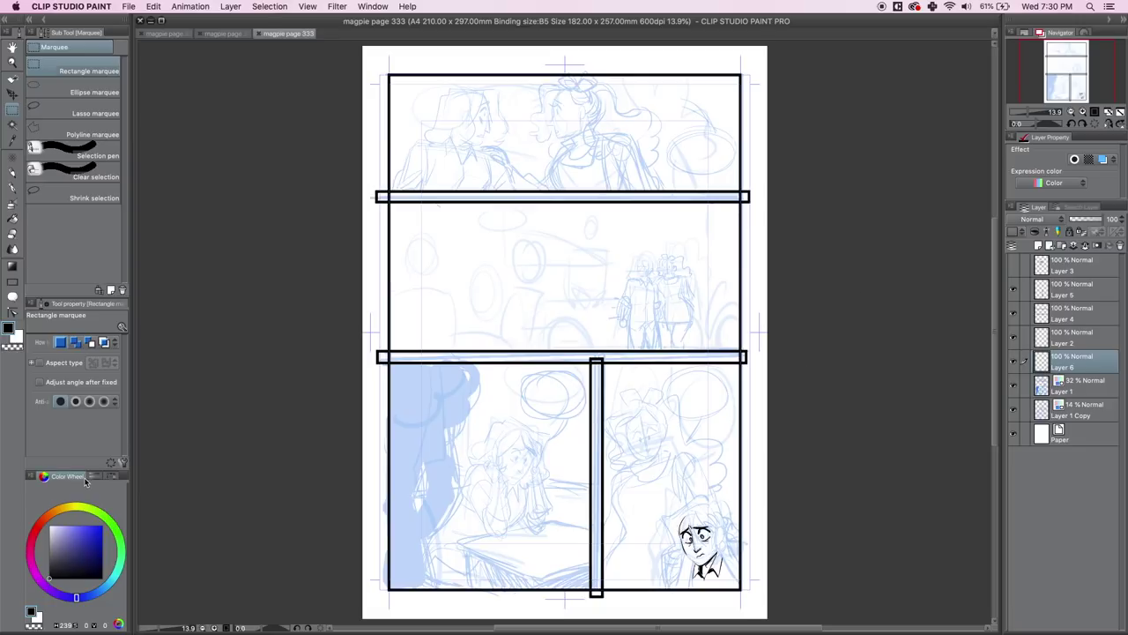
Ink the outlines of both raised forearms of the worried character in the lower-right panel on Layer 6 with the G-pen
left_click(1013, 362)
left_click(1013, 361)
left_click(1083, 112)
left_click(1083, 112)
left_click_drag(1077, 84, 1087, 102)
left_click(13, 188)
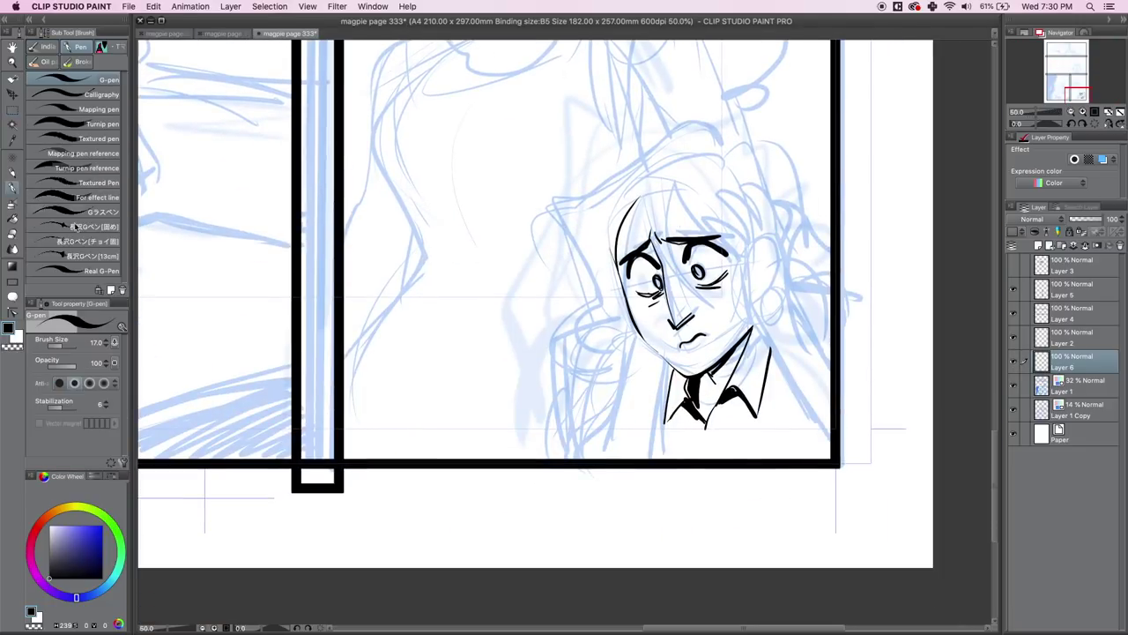
left_click_drag(733, 294, 807, 433)
key("super+z")
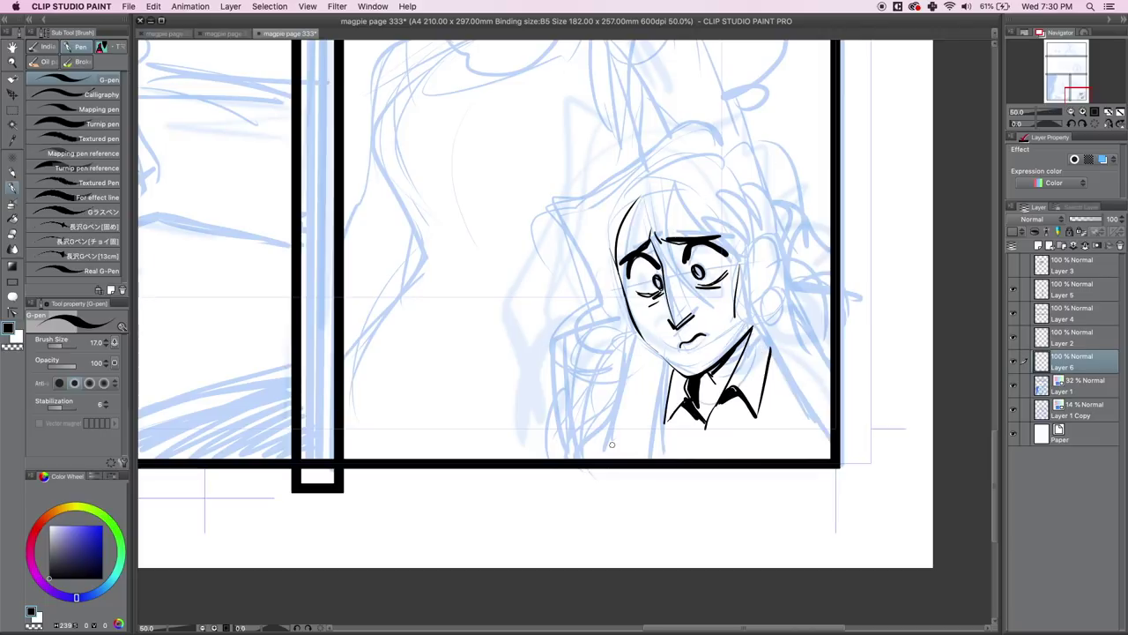
left_click_drag(735, 319, 809, 454)
mouse_move(785, 264)
left_mouse_down()
mouse_move(771, 308)
mouse_move(830, 377)
left_mouse_up()
mouse_move(606, 286)
left_mouse_down()
mouse_move(626, 355)
mouse_move(597, 460)
left_mouse_up()
left_click_drag(663, 363, 651, 458)
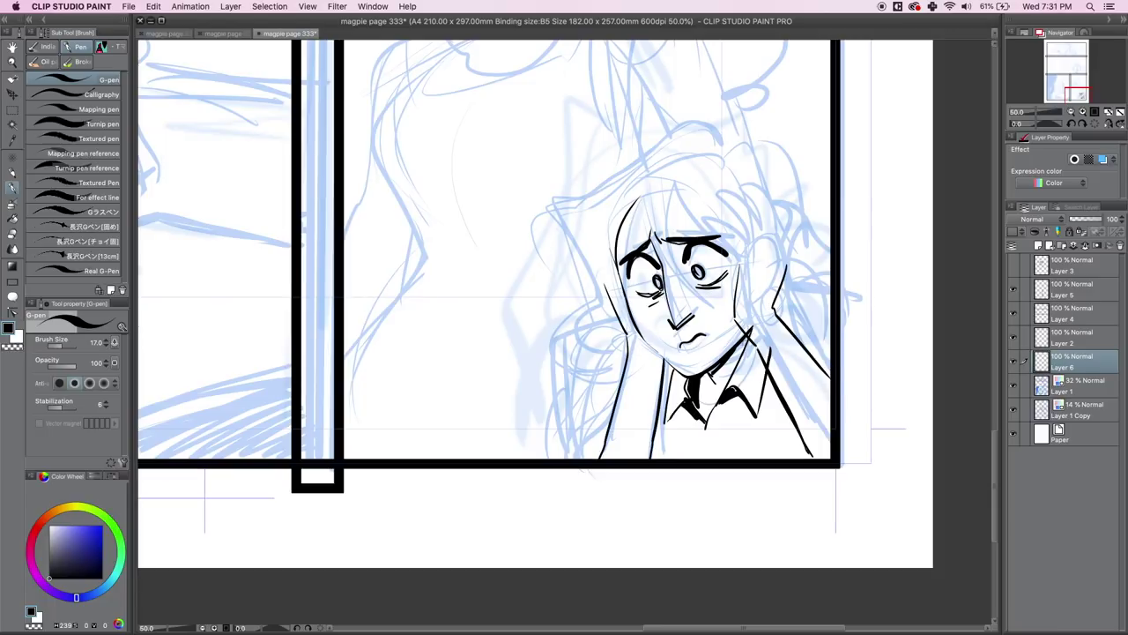
Erase the outlines of the worried character's right-hand forearm and redraw them wider toward the panel corner
key("e")
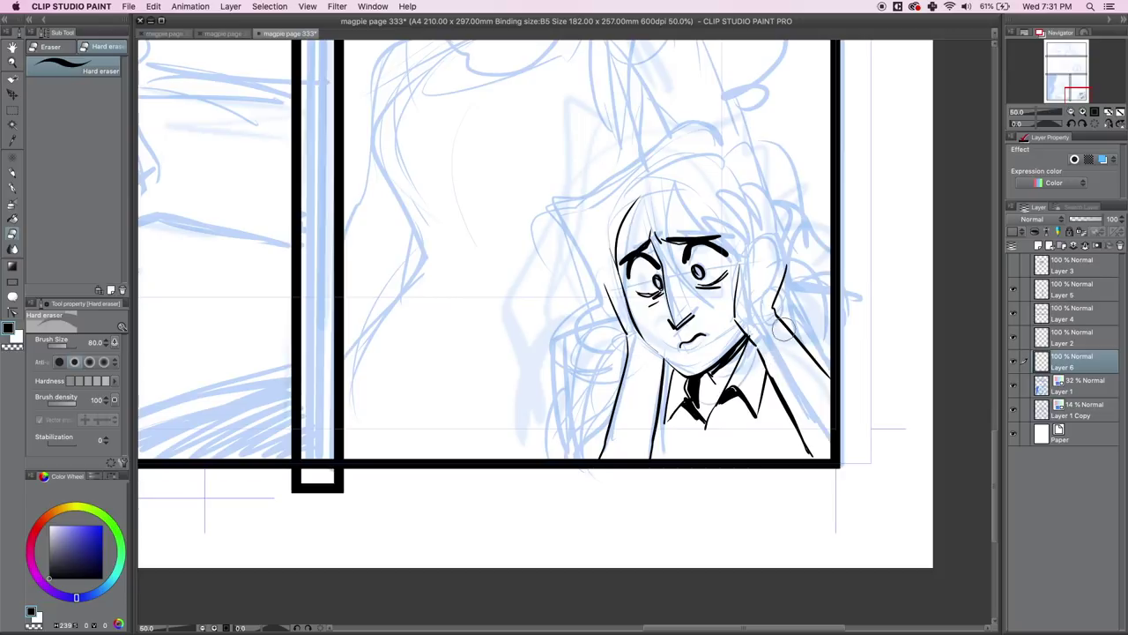
left_click_drag(781, 324, 820, 376)
left_click_drag(761, 349, 813, 464)
left_click(12, 187)
mouse_move(758, 349)
left_mouse_down()
mouse_move(829, 448)
mouse_move(753, 331)
left_mouse_up()
key("super+z")
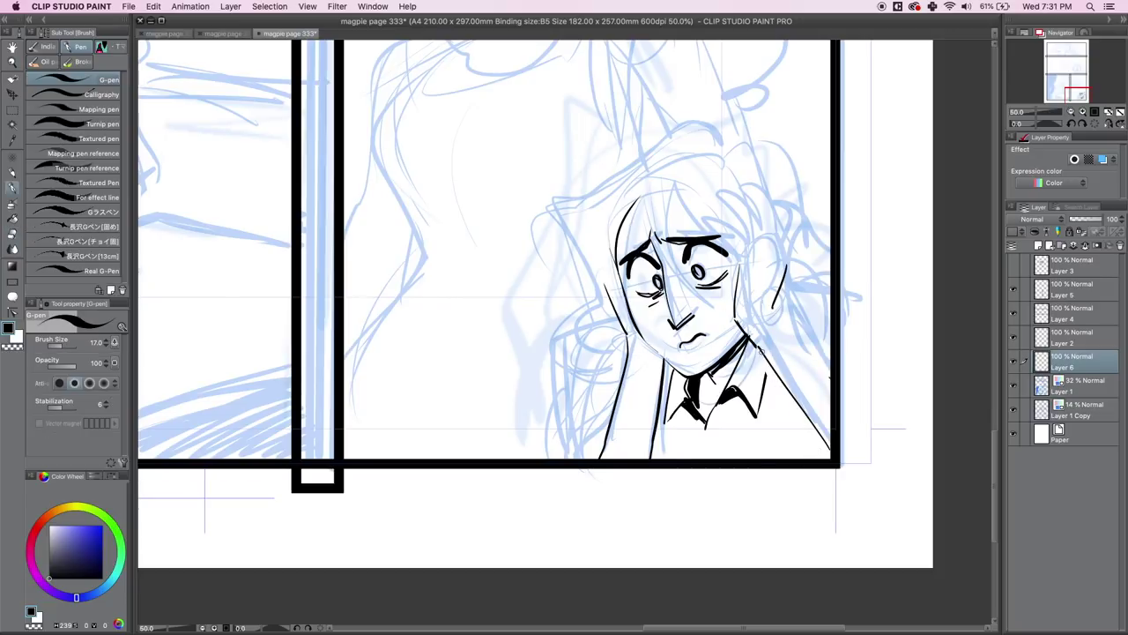
left_click_drag(776, 314, 830, 379)
Ink the fingers of both hands clutching the sides of the worried character's head
mouse_move(739, 266)
left_mouse_down()
mouse_move(721, 229)
mouse_move(752, 257)
mouse_move(762, 220)
mouse_move(740, 200)
mouse_move(753, 228)
left_mouse_up()
mouse_move(749, 220)
left_mouse_down()
mouse_move(755, 254)
mouse_move(779, 248)
left_mouse_up()
left_click_drag(779, 223, 763, 204)
mouse_move(789, 263)
left_mouse_down()
mouse_move(803, 220)
mouse_move(779, 231)
mouse_move(794, 245)
left_mouse_up()
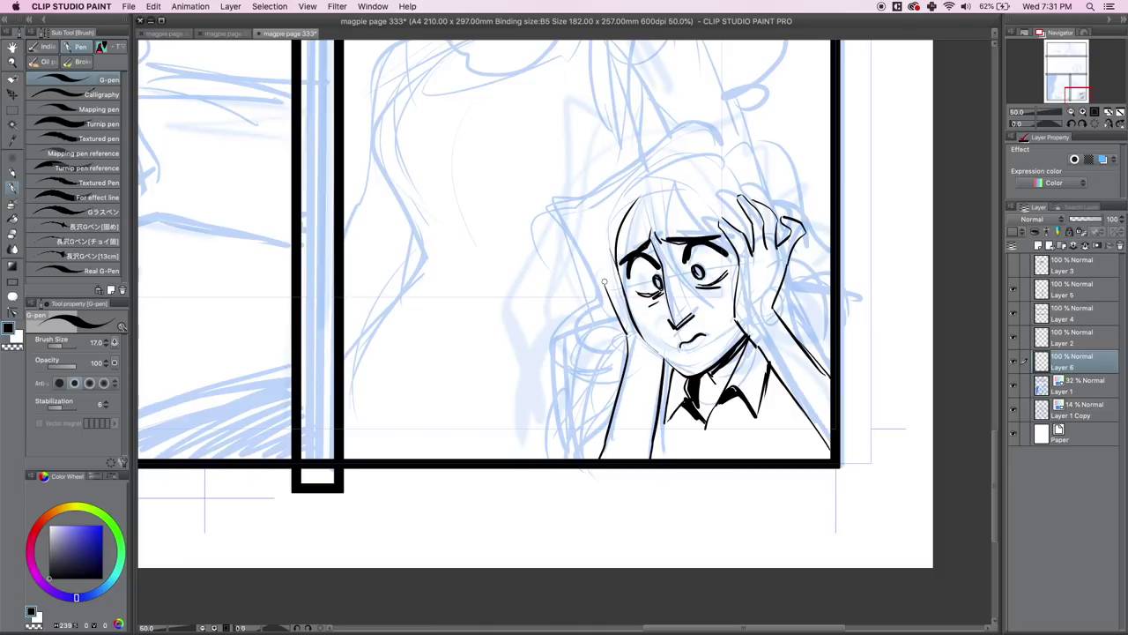
mouse_move(606, 282)
left_mouse_down()
mouse_move(622, 265)
mouse_move(599, 252)
left_mouse_up()
mouse_move(600, 257)
left_mouse_down()
mouse_move(615, 231)
mouse_move(693, 312)
left_mouse_up()
Ink the worried character's hair with pointed bangs, an angular outer outline and curled ends
mouse_move(671, 186)
left_mouse_down()
mouse_move(696, 316)
mouse_move(735, 256)
left_mouse_up()
left_click_drag(630, 200, 615, 263)
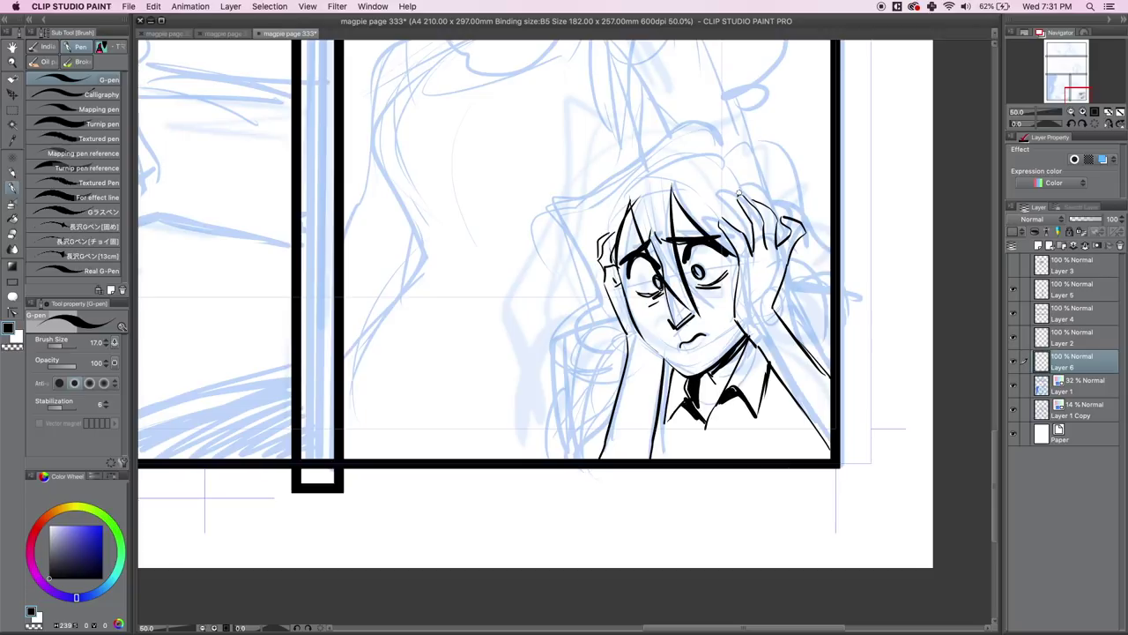
mouse_move(689, 126)
left_mouse_down()
mouse_move(607, 190)
mouse_move(573, 251)
mouse_move(720, 140)
mouse_move(768, 134)
mouse_move(833, 233)
left_mouse_up()
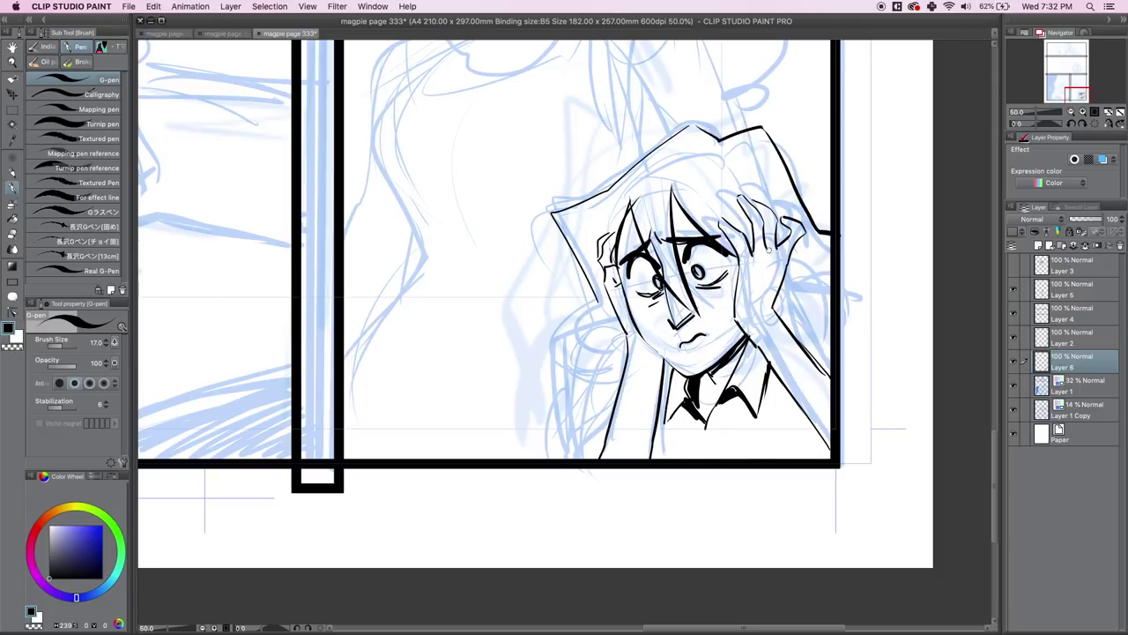
mouse_move(601, 304)
left_mouse_down()
mouse_move(564, 357)
mouse_move(611, 381)
left_mouse_up()
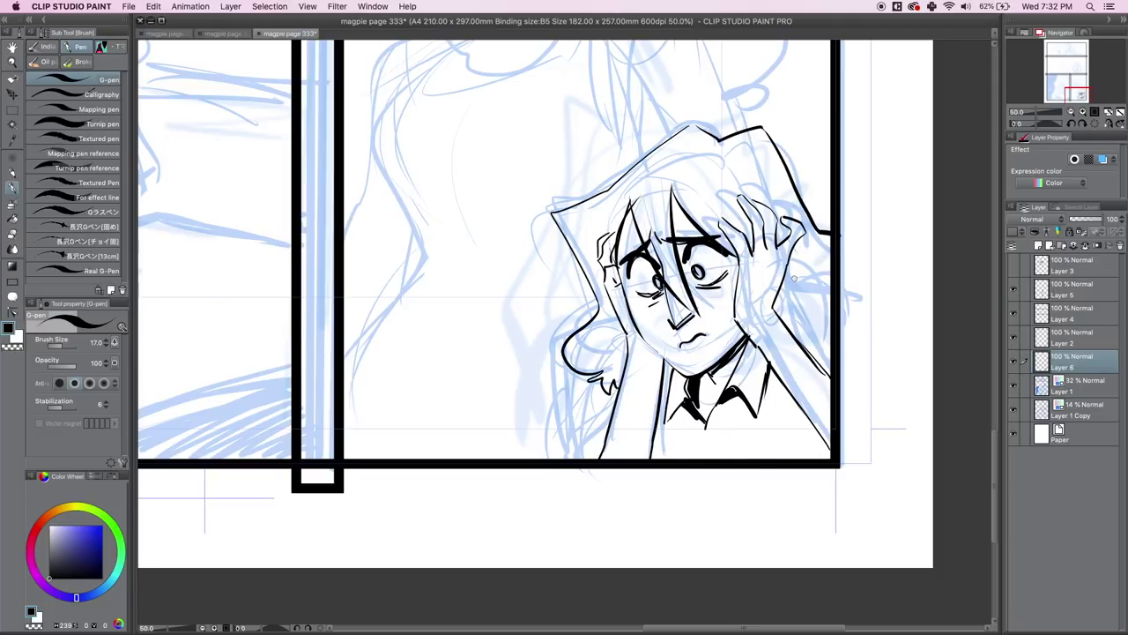
mouse_move(795, 268)
left_mouse_down()
mouse_move(804, 344)
mouse_move(831, 334)
left_mouse_up()
Ink the sleeve edges and cuffs around both elbows of the worried character, cleaning up overlapping lines
mouse_move(594, 371)
left_mouse_down()
mouse_move(578, 460)
mouse_move(659, 447)
left_mouse_up()
key("e")
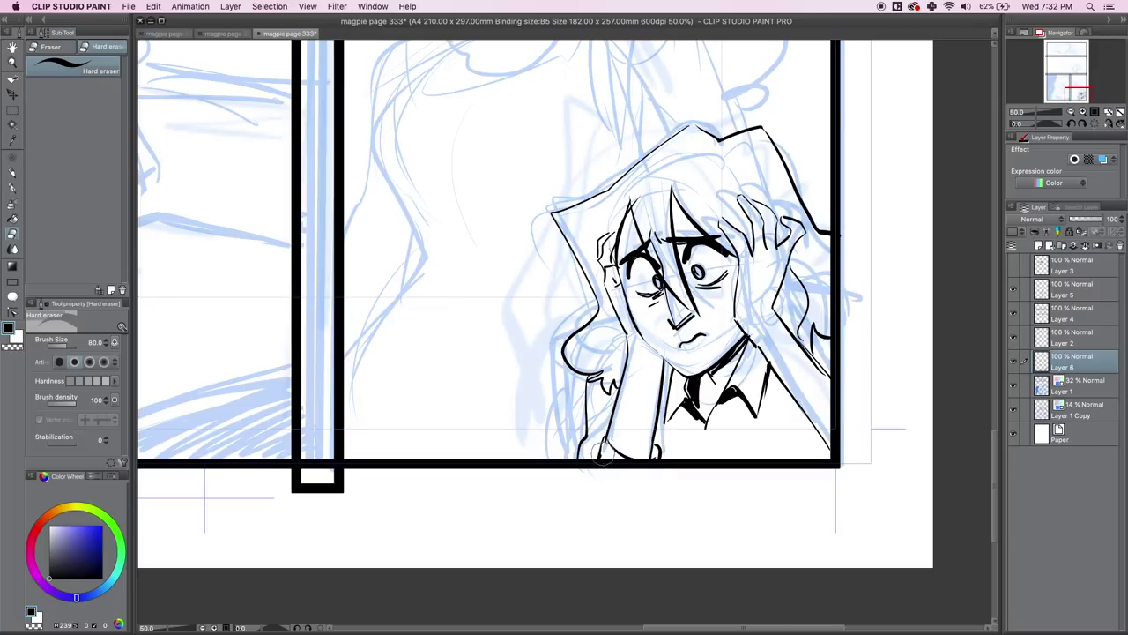
left_click(12, 188)
left_click_drag(799, 429, 823, 456)
Erase the stray brow lines between the bangs and ink the shirt's front opening and fold lines
key("e")
left_click_drag(648, 226, 660, 266)
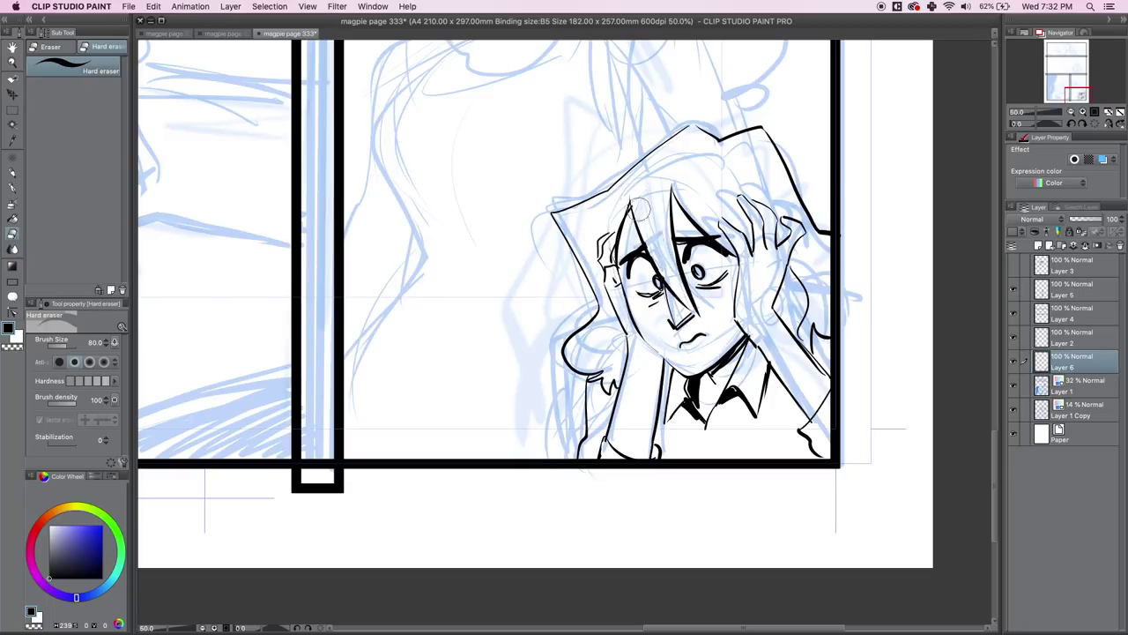
key("p")
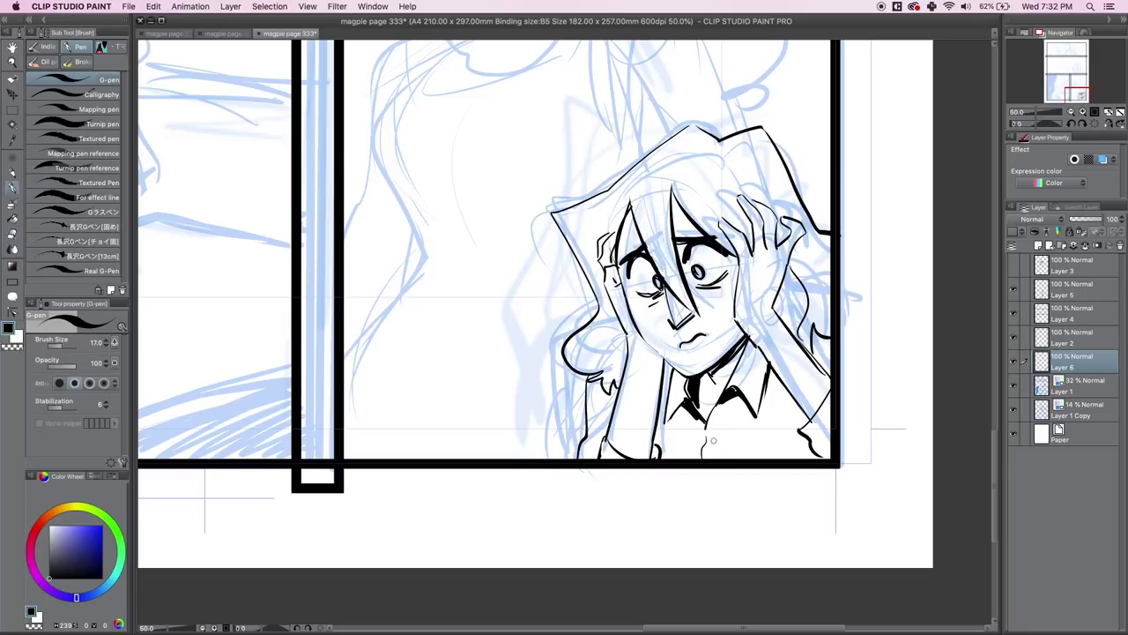
mouse_move(712, 428)
left_mouse_down()
mouse_move(713, 437)
mouse_move(684, 441)
left_mouse_up()
left_click_drag(664, 359, 651, 450)
mouse_move(733, 320)
left_mouse_down()
mouse_move(746, 334)
mouse_move(752, 321)
left_mouse_up()
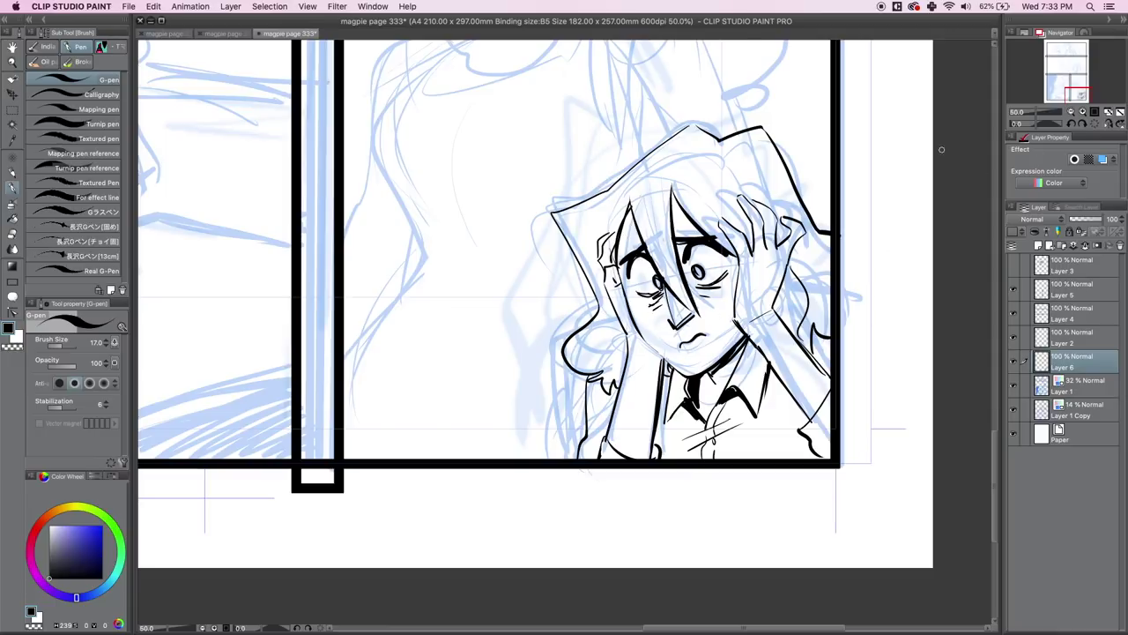
On Layer 4, delete the gutter-line ends that stick out past the right page border
left_click(1071, 112)
left_click_drag(1077, 94, 1077, 86)
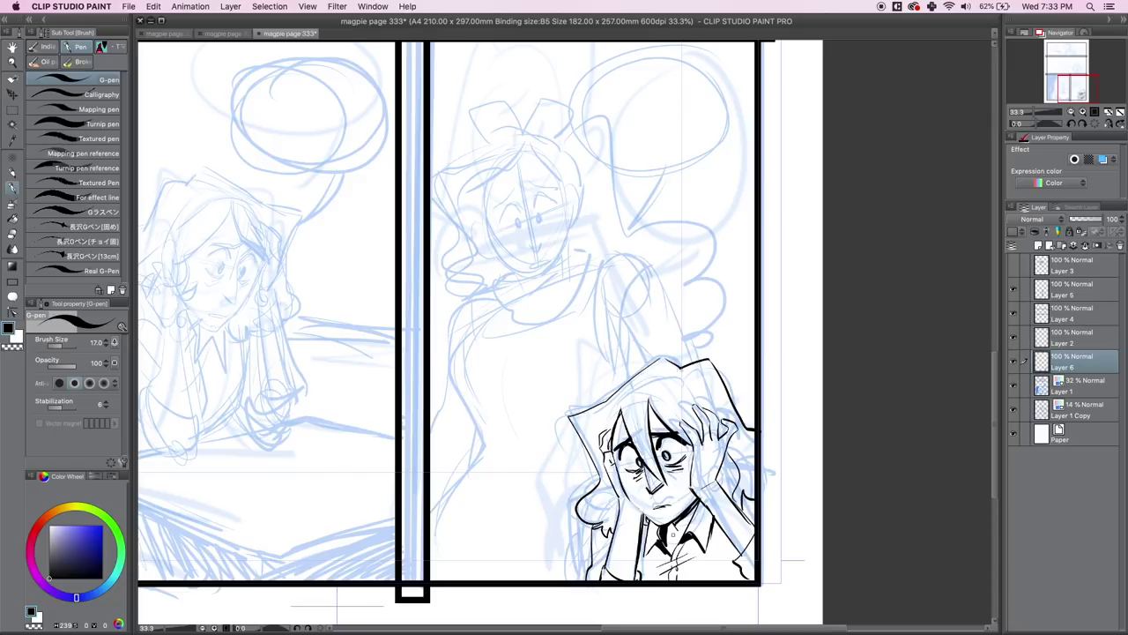
left_click(1071, 111)
left_click(1067, 337)
left_click(1072, 312)
left_click_drag(1071, 82, 1071, 70)
key("m")
left_click_drag(701, 219, 654, 601)
key("Delete")
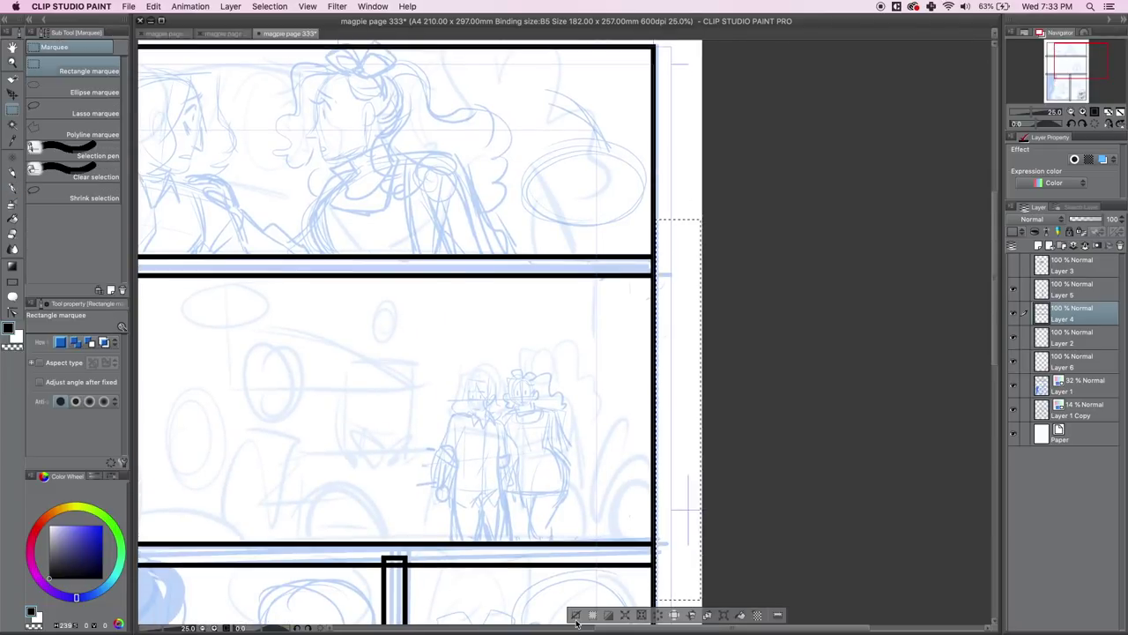
key("super+d")
Delete the gutter-line ends that stick out past the left page border on Layer 4
scroll(564, 335, "left", 5)
left_click_drag(423, 226, 474, 611)
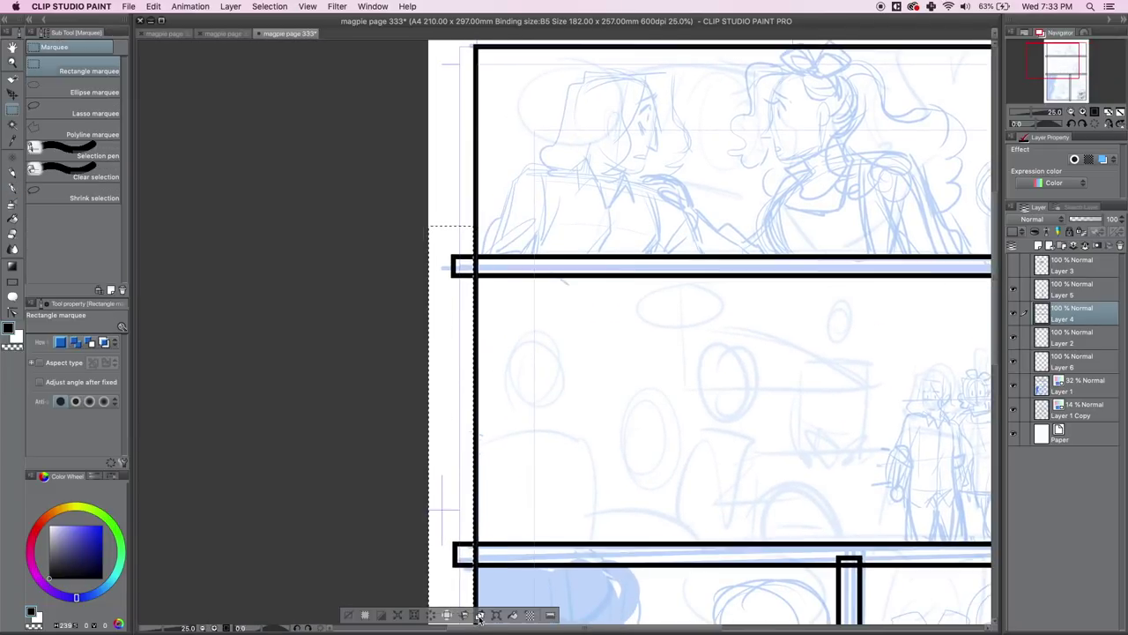
key("Delete")
key("super+d")
On Layer 5, delete the ends of the vertical gutter that overshoot the bottom panels above and below
left_click_drag(1065, 70, 1075, 92)
left_click(1071, 289)
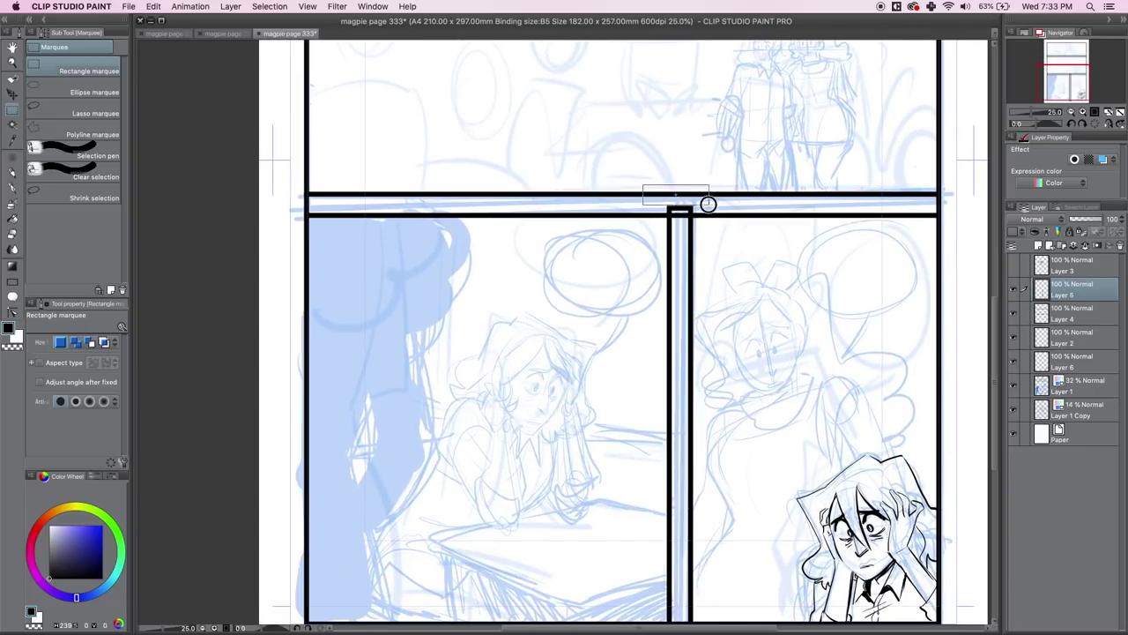
left_click_drag(643, 185, 710, 213)
left_click_drag(1066, 83, 1065, 92)
left_click_drag(701, 501, 632, 472)
key("Delete")
key("super+d")
Delete the piece of the bottom page border between the vertical gutter lines on Layer 2
left_click(1082, 314)
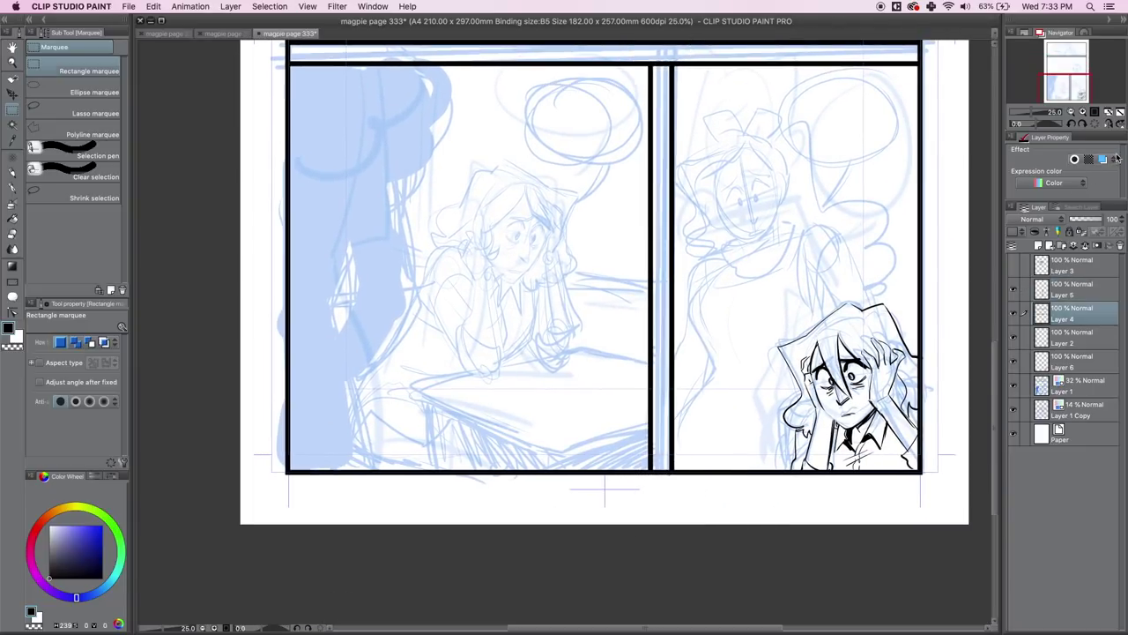
left_click(1083, 113)
left_click(1066, 94)
left_click_drag(667, 496, 698, 558)
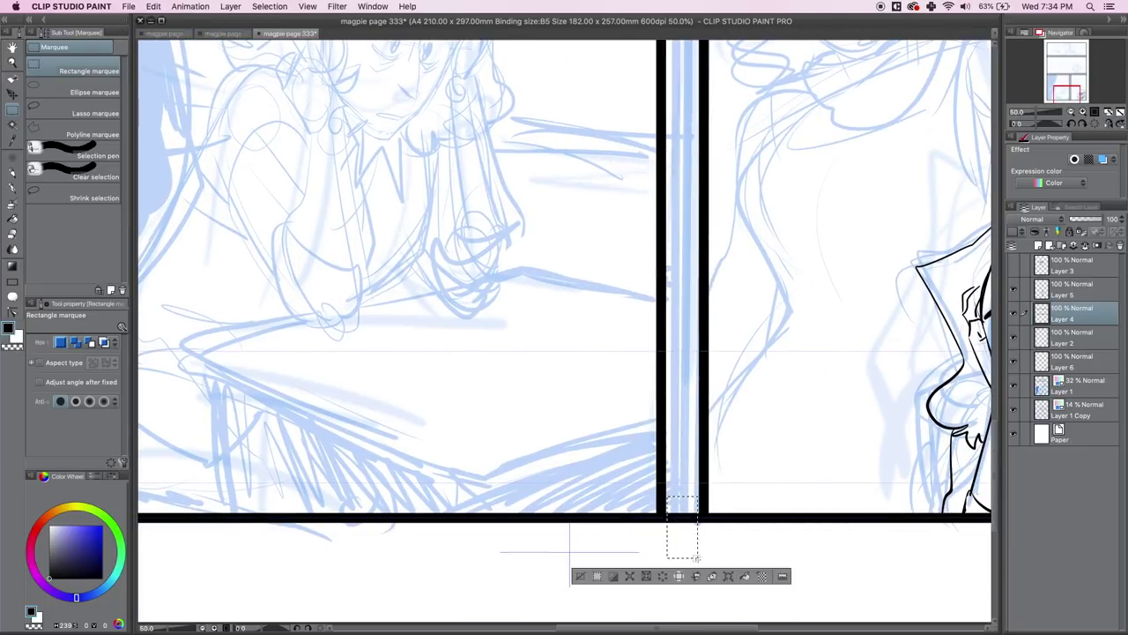
left_click(1071, 336)
key("Delete")
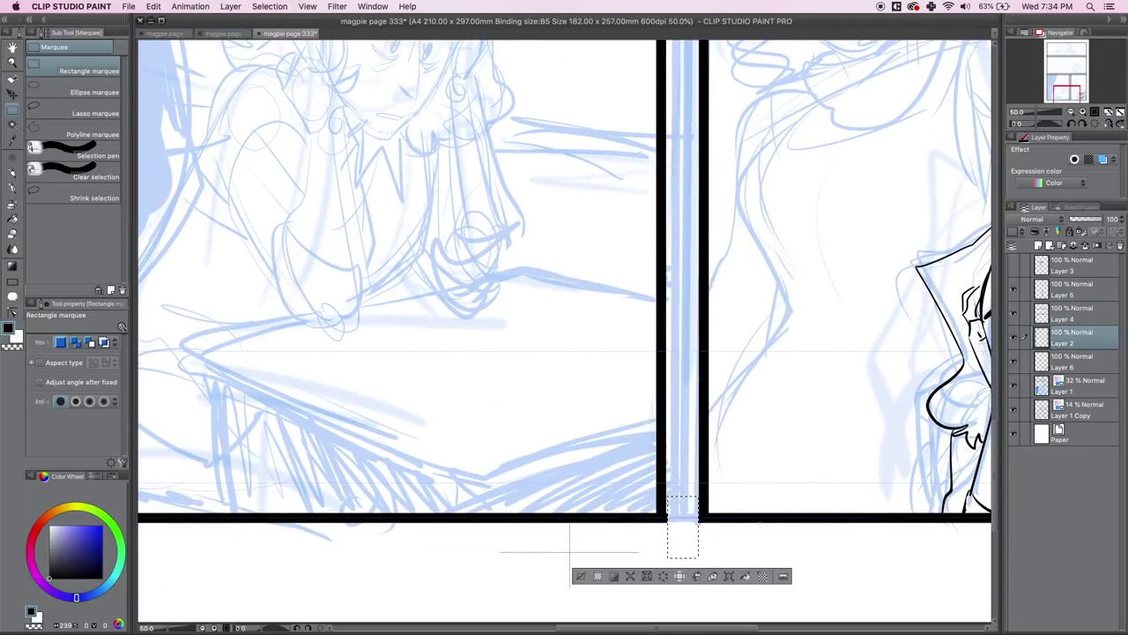
Delete the right border segments that close off the lower and upper horizontal gutters on Layer 2
scroll(617, 441, "up", 5)
scroll(617, 441, "right", 3)
left_click_drag(568, 498, 623, 526)
key("Delete")
key("super+d")
scroll(616, 353, "up", 5)
scroll(617, 353, "right", 1)
mouse_move(506, 243)
left_mouse_down()
mouse_move(606, 300)
mouse_move(595, 301)
left_mouse_up()
key("Delete")
key("super+d")
Delete the left border segments that close off the upper and lower horizontal gutters on Layer 2
left_click(1046, 58)
key("Delete")
key("Delete")
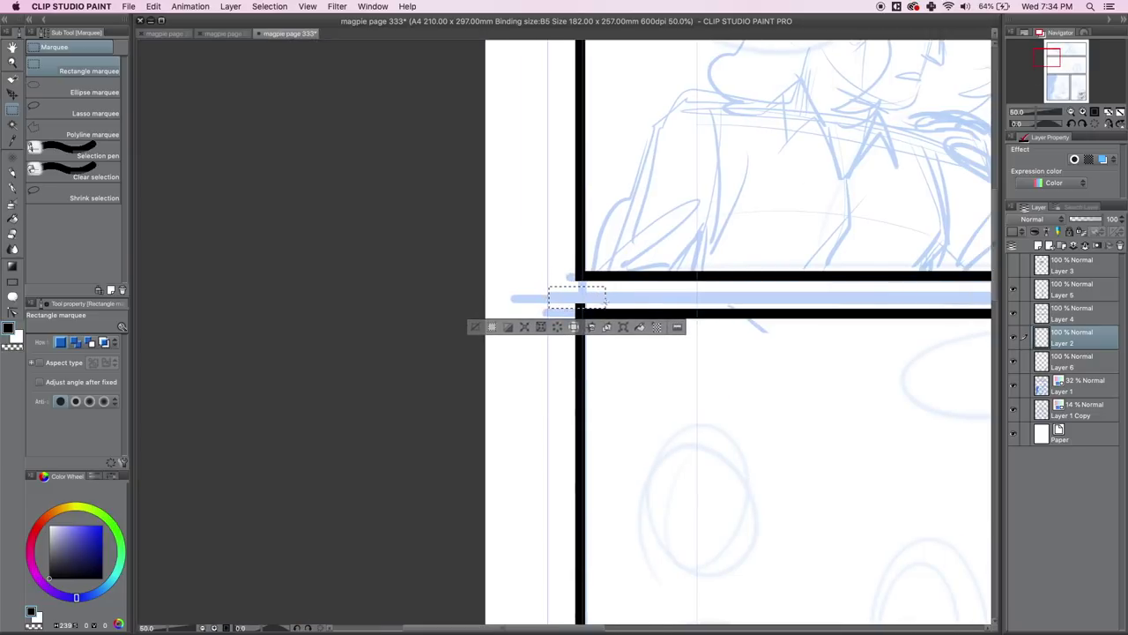
key("ctrl+d")
left_click_drag(1047, 70, 1047, 72)
left_click_drag(624, 442, 663, 467)
left_click_drag(654, 456, 652, 454)
key("Delete")
key("Delete")
key("ctrl+d")
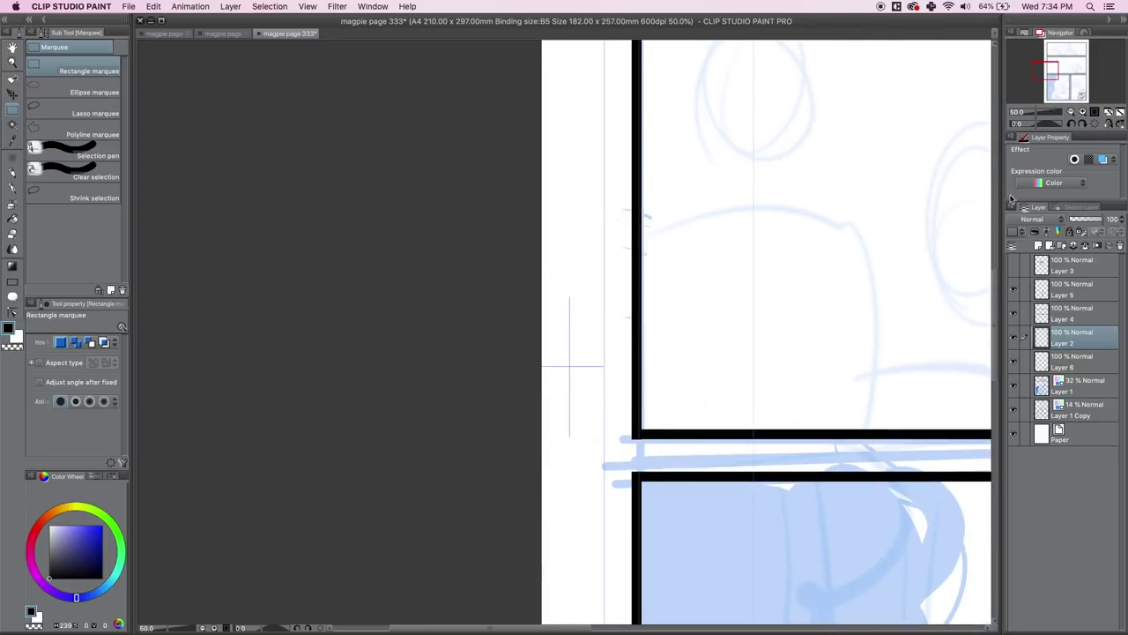
On Layer 4, delete the horizontal line segment crossing the top of the vertical gutter
left_click(1065, 81)
left_click(1069, 319)
left_click_drag(688, 191, 720, 280)
key("Delete")
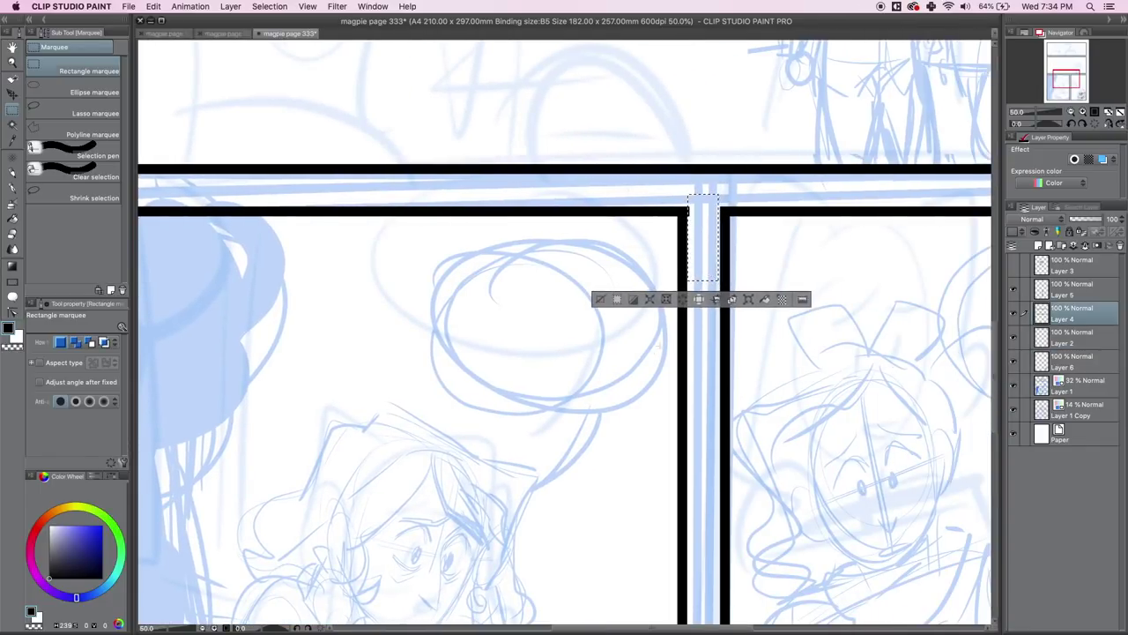
key("ctrl+d")
Merge the panel border layers Layer 5 and Layer 4 down into Layer 2
left_click(1018, 112)
left_click(1084, 111)
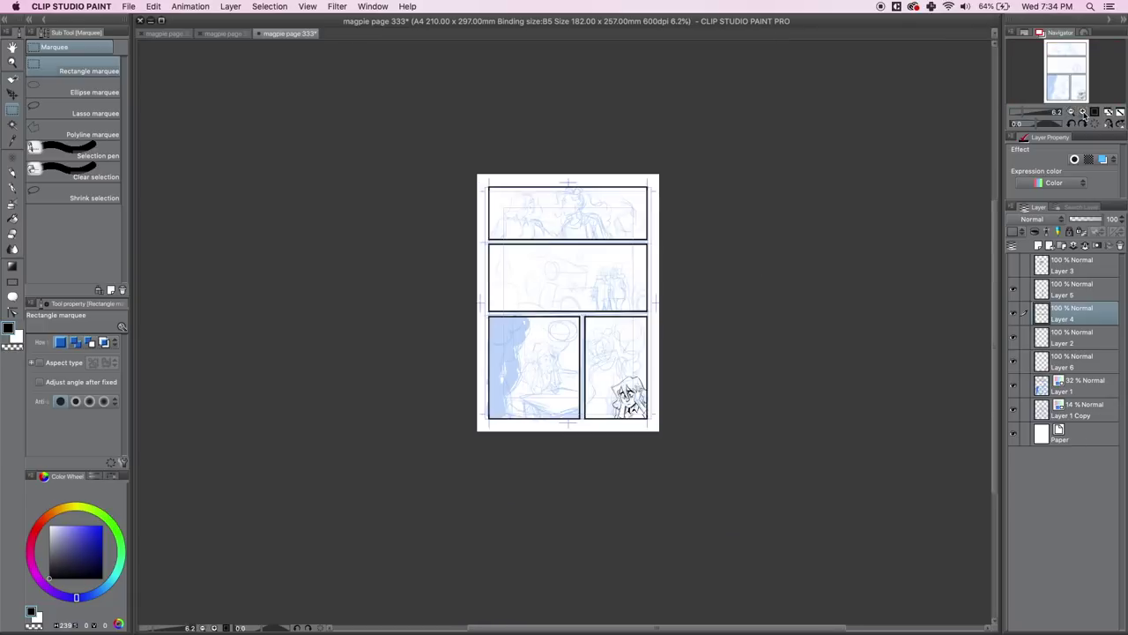
left_click(1084, 111)
left_click_drag(1079, 103, 1079, 100)
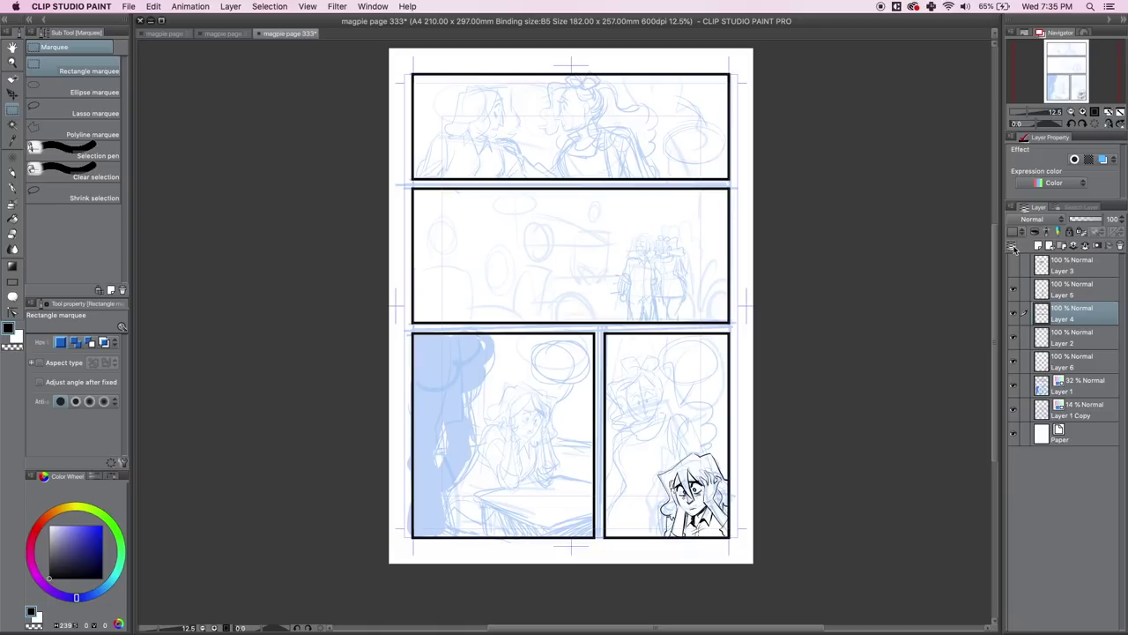
left_click(1072, 286)
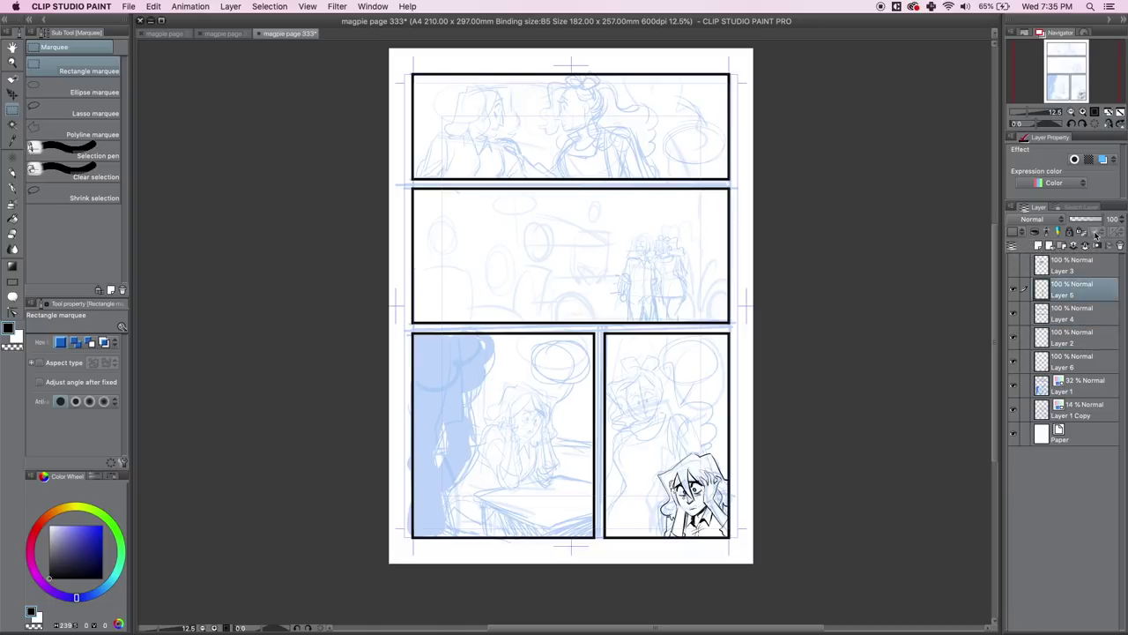
left_click(1086, 245)
left_click(1085, 246)
Add a new layer above Layer 6 and sketch the standing girl's face with guidelines, eyes, brows, nose and mouth
left_click(1051, 313)
left_click(1083, 113)
left_click(1083, 113)
mouse_move(1074, 82)
left_mouse_down()
mouse_move(1085, 96)
mouse_move(1075, 89)
left_mouse_up()
left_click(1038, 246)
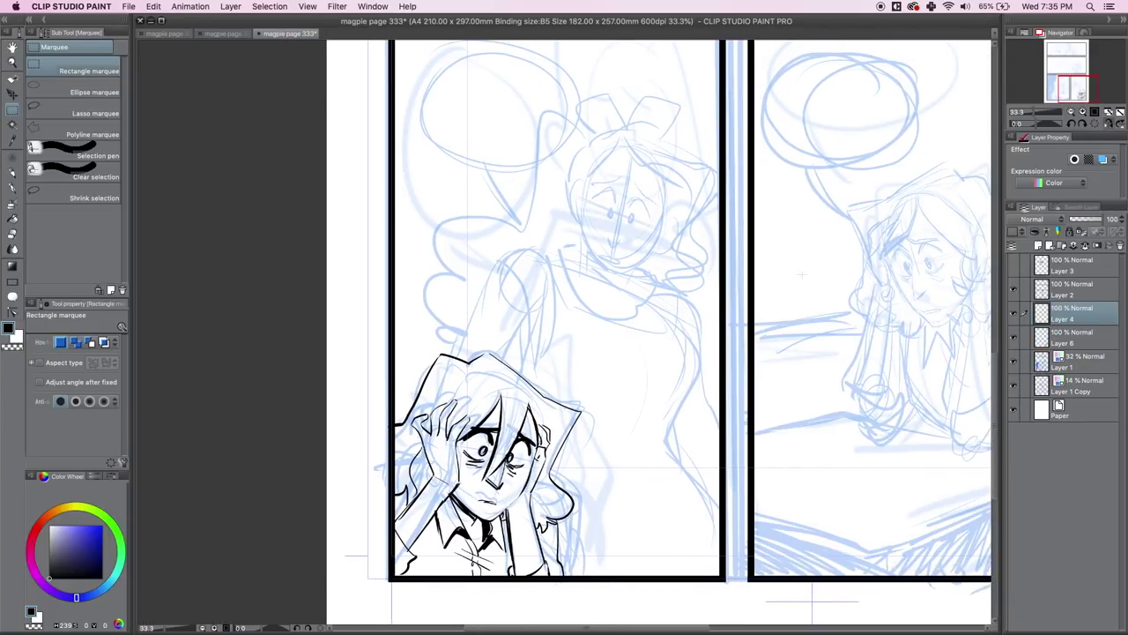
key("p")
mouse_move(643, 151)
left_mouse_down()
mouse_move(588, 192)
mouse_move(606, 266)
mouse_move(654, 249)
mouse_move(669, 196)
mouse_move(656, 248)
mouse_move(623, 258)
left_mouse_up()
left_click_drag(585, 208, 670, 221)
left_click_drag(597, 205, 656, 212)
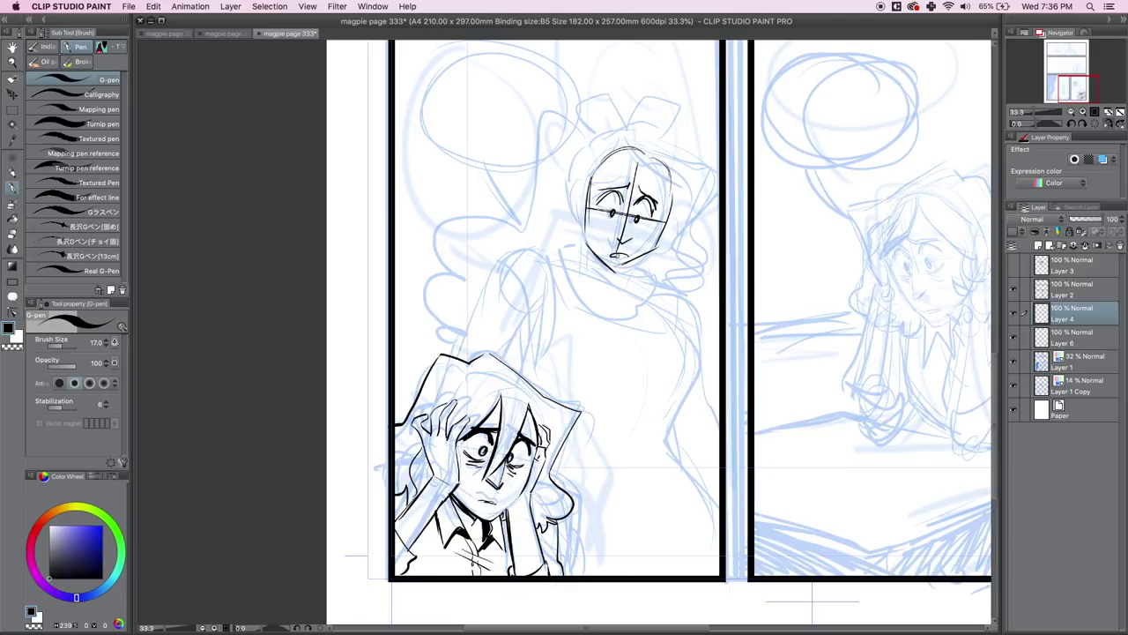
Sketch the girl's jaw, ears, neck, shoulder lines and hairline around the face
mouse_move(670, 192)
left_mouse_down()
mouse_move(649, 251)
mouse_move(623, 264)
left_mouse_up()
left_click_drag(585, 189, 583, 221)
left_click_drag(675, 207, 660, 231)
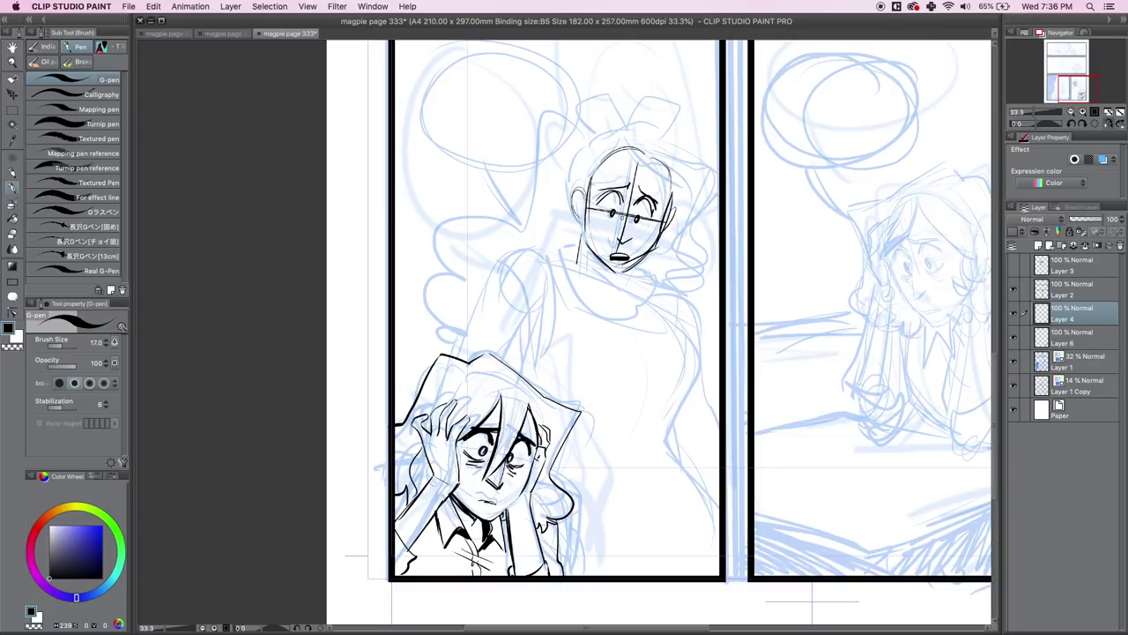
left_click_drag(637, 270, 687, 294)
left_click_drag(578, 250, 499, 291)
left_click_drag(624, 154, 691, 200)
mouse_move(638, 130)
left_mouse_down()
mouse_move(679, 155)
mouse_move(691, 226)
left_mouse_up()
Apply the layer color effect to the face sketch at 23% opacity and lower Layer 1's opacity to 11%
left_click(1103, 160)
left_click_drag(1107, 219, 1072, 220)
left_click(1080, 361)
left_click(1080, 312)
Add a new layer above the face sketch and ink the girl's thick upper lashes and worried eyebrows
left_click(1071, 113)
left_click_drag(1080, 88, 1077, 88)
left_click(1109, 124)
key("super+shift+n")
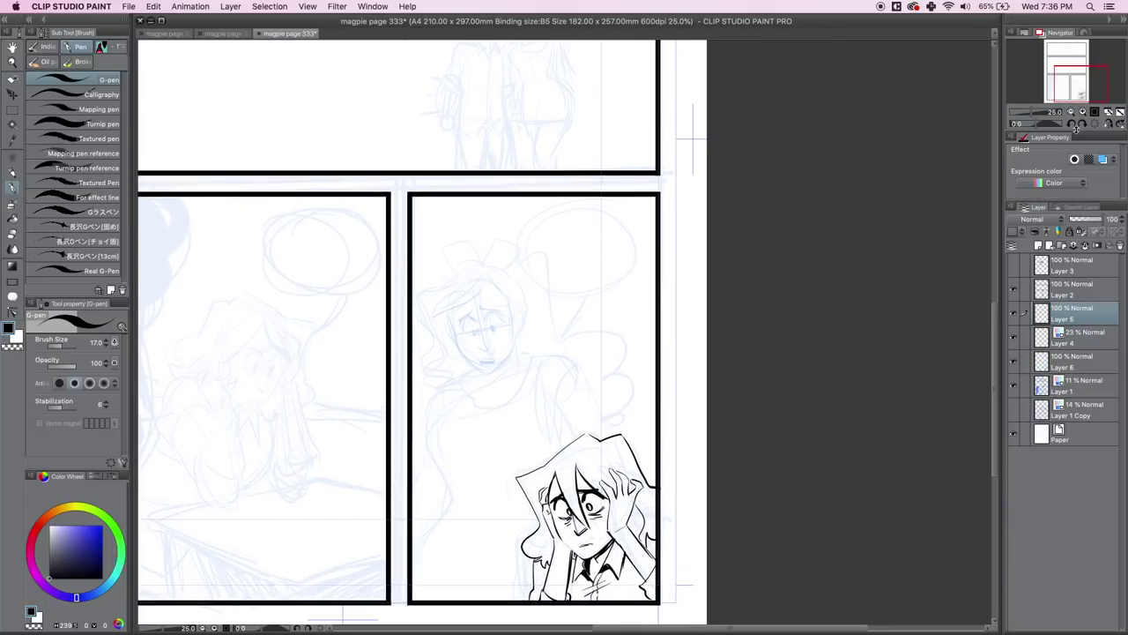
left_click(1083, 112)
double_click(1083, 111)
left_click(1078, 84)
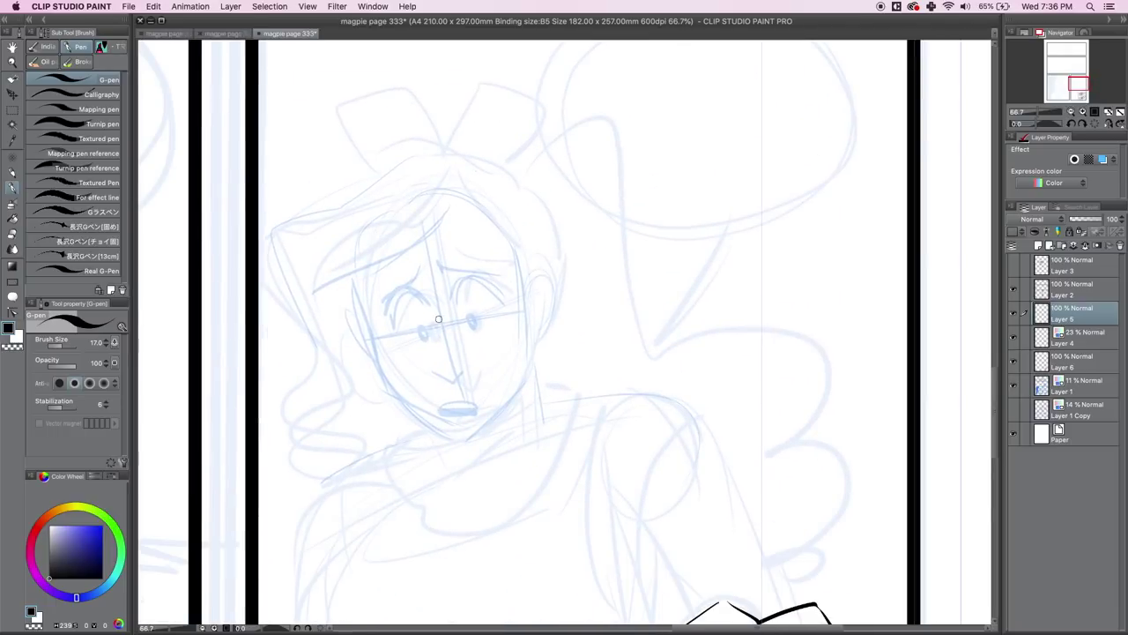
mouse_move(398, 292)
left_mouse_down()
mouse_move(383, 319)
mouse_move(429, 307)
mouse_move(368, 323)
left_mouse_up()
mouse_move(455, 300)
left_mouse_down()
mouse_move(465, 277)
mouse_move(525, 281)
mouse_move(407, 287)
mouse_move(361, 322)
mouse_move(463, 279)
mouse_move(504, 297)
mouse_move(530, 278)
left_mouse_up()
left_click_drag(427, 268, 382, 303)
left_click_drag(441, 267, 509, 284)
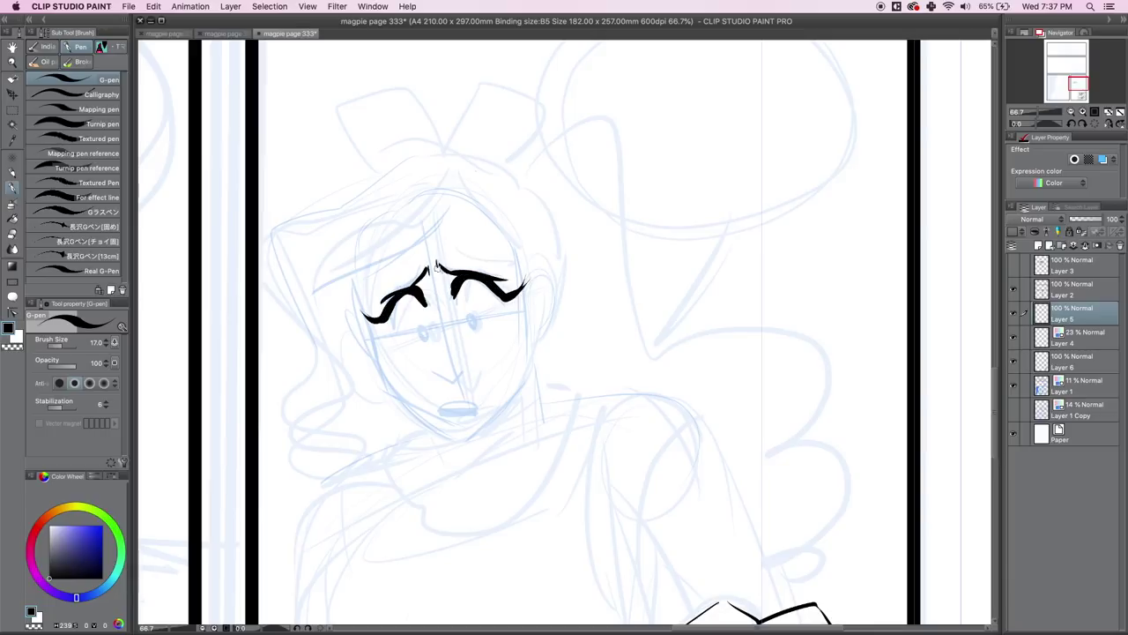
Ink the girl's nose, pupils, open mouth and small lines under the eyes
left_click_drag(439, 364, 453, 377)
mouse_move(422, 322)
left_mouse_down()
mouse_move(418, 337)
mouse_move(424, 324)
mouse_move(469, 328)
left_mouse_up()
mouse_move(439, 404)
left_mouse_down()
mouse_move(467, 397)
mouse_move(471, 407)
left_mouse_up()
left_click_drag(438, 409, 475, 403)
left_click_drag(494, 324, 511, 316)
Ink the outline of the girl's face, undoing and redrawing the cheek and chin line
mouse_move(365, 256)
left_mouse_down()
mouse_move(378, 370)
mouse_move(427, 427)
mouse_move(502, 404)
left_mouse_up()
left_click_drag(529, 307, 475, 426)
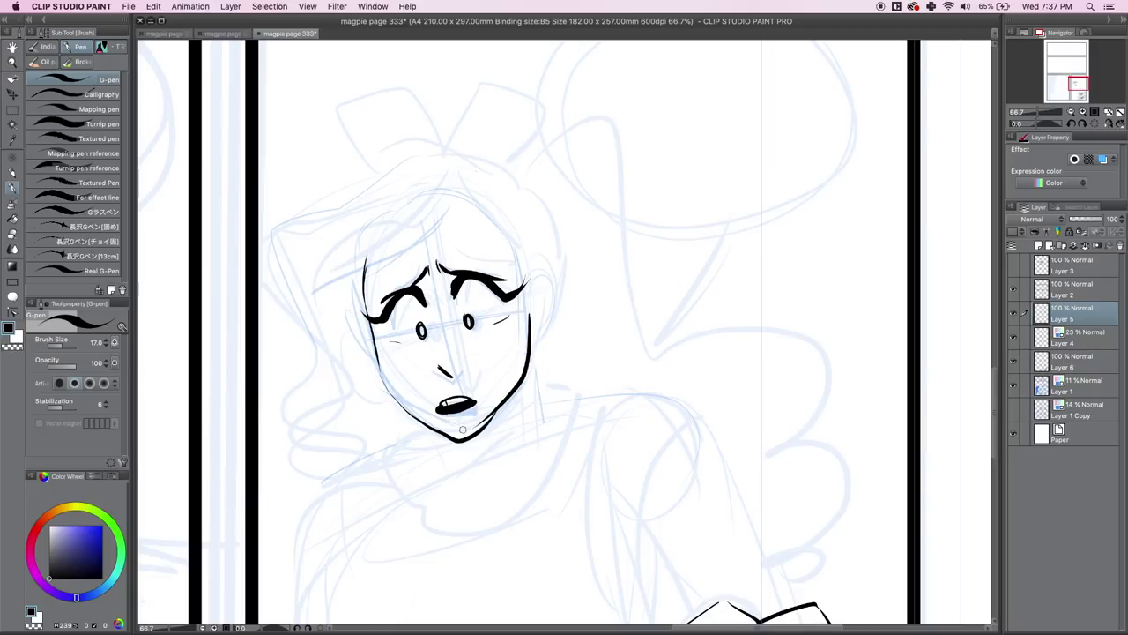
key("super+z")
key("super+z")
mouse_move(384, 381)
left_mouse_down()
mouse_move(401, 403)
mouse_move(467, 433)
mouse_move(527, 321)
mouse_move(553, 309)
mouse_move(534, 338)
left_mouse_up()
Ink the girl's ears, swept bangs, wavy side lock and the outer outline of her hair
left_click_drag(366, 319, 369, 349)
mouse_move(462, 196)
left_mouse_down()
mouse_move(344, 269)
mouse_move(330, 299)
mouse_move(479, 224)
mouse_move(520, 236)
mouse_move(526, 276)
left_mouse_up()
mouse_move(430, 152)
left_mouse_down()
mouse_move(265, 211)
mouse_move(277, 428)
mouse_move(348, 495)
mouse_move(398, 414)
left_mouse_up()
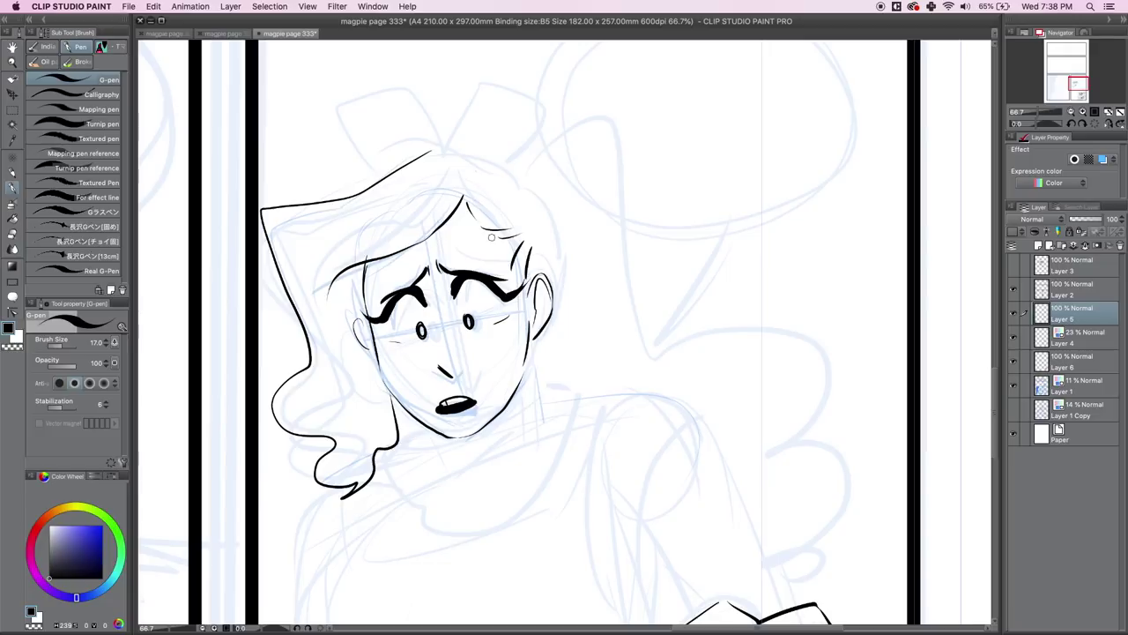
mouse_move(432, 151)
left_mouse_down()
mouse_move(513, 166)
mouse_move(568, 246)
mouse_move(547, 339)
left_mouse_up()
left_click_drag(581, 258, 557, 310)
mouse_move(561, 230)
left_mouse_down()
mouse_move(531, 247)
mouse_move(499, 237)
left_mouse_up()
left_click_drag(555, 202, 505, 230)
Ink the girl's neck lines and fill a black shadow along the underside of her jaw
mouse_move(537, 341)
left_mouse_down()
mouse_move(549, 366)
mouse_move(529, 342)
mouse_move(529, 429)
left_mouse_up()
left_click_drag(435, 433, 447, 463)
left_click_drag(528, 378, 477, 431)
mouse_move(528, 385)
left_mouse_down()
mouse_move(512, 410)
mouse_move(497, 403)
mouse_move(502, 417)
left_mouse_up()
Rework the girl's swept bangs by erasing the thickened edge above her forehead and redrawing it as a thinner line
left_click(12, 234)
key("p")
left_click_drag(454, 211, 365, 267)
key("e")
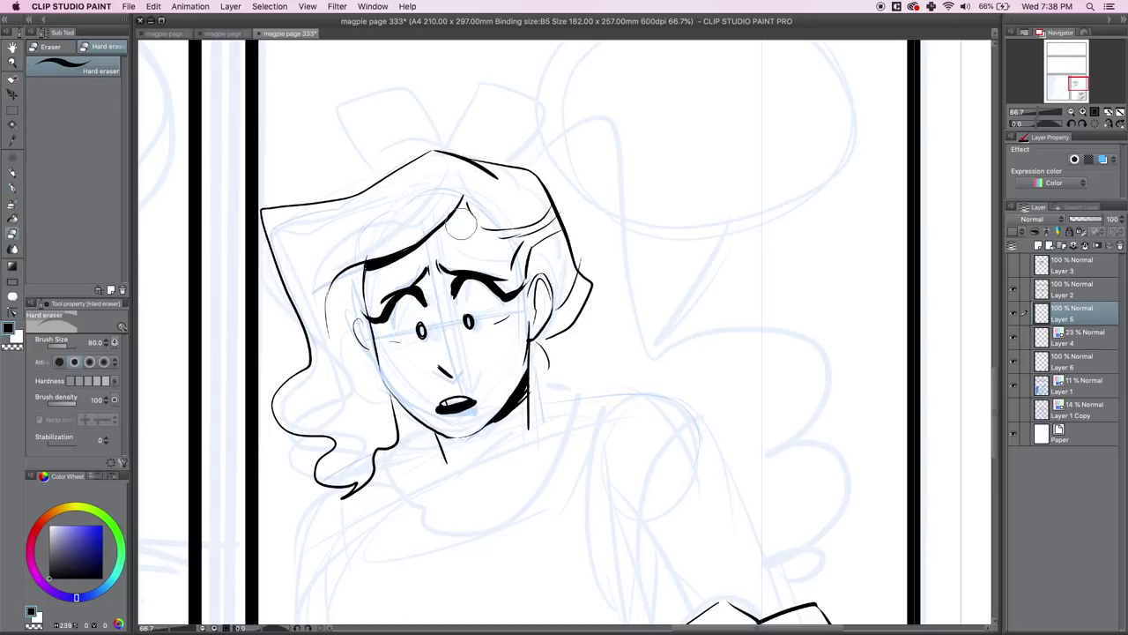
left_click_drag(471, 204, 363, 268)
key("p")
mouse_move(411, 240)
left_mouse_down()
mouse_move(379, 266)
mouse_move(458, 204)
left_mouse_up()
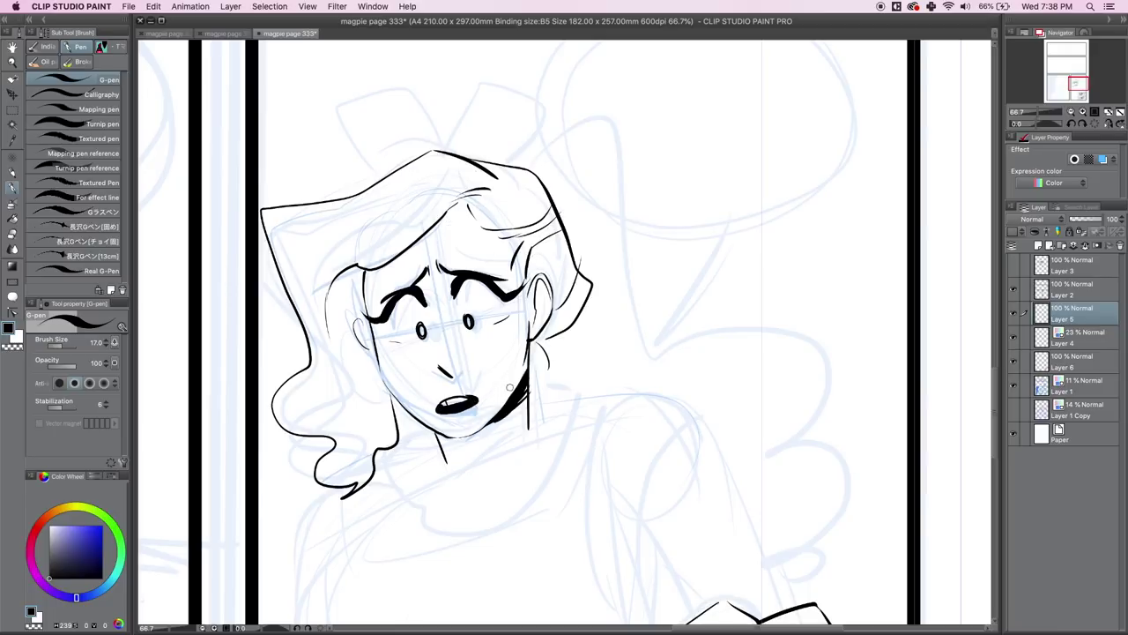
Erase the girl's pupils and redraw them as solid black ovals glancing to the side
key("e")
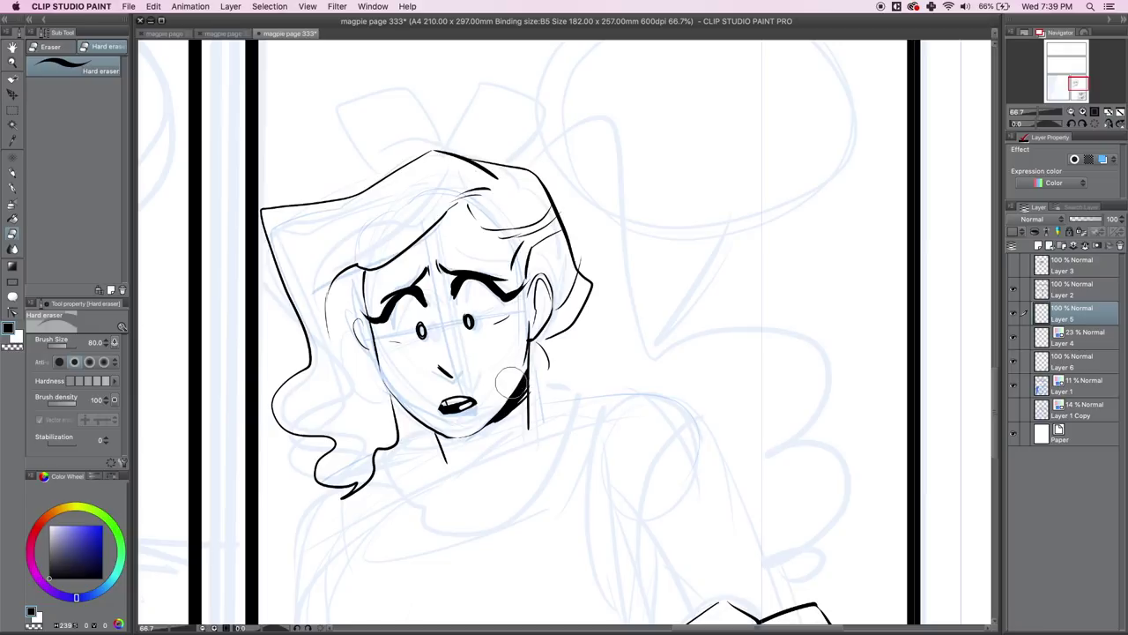
key("p")
key("e")
left_click(420, 328)
left_click(469, 322)
key("p")
mouse_move(424, 323)
left_mouse_down()
mouse_move(423, 336)
mouse_move(486, 321)
left_mouse_up()
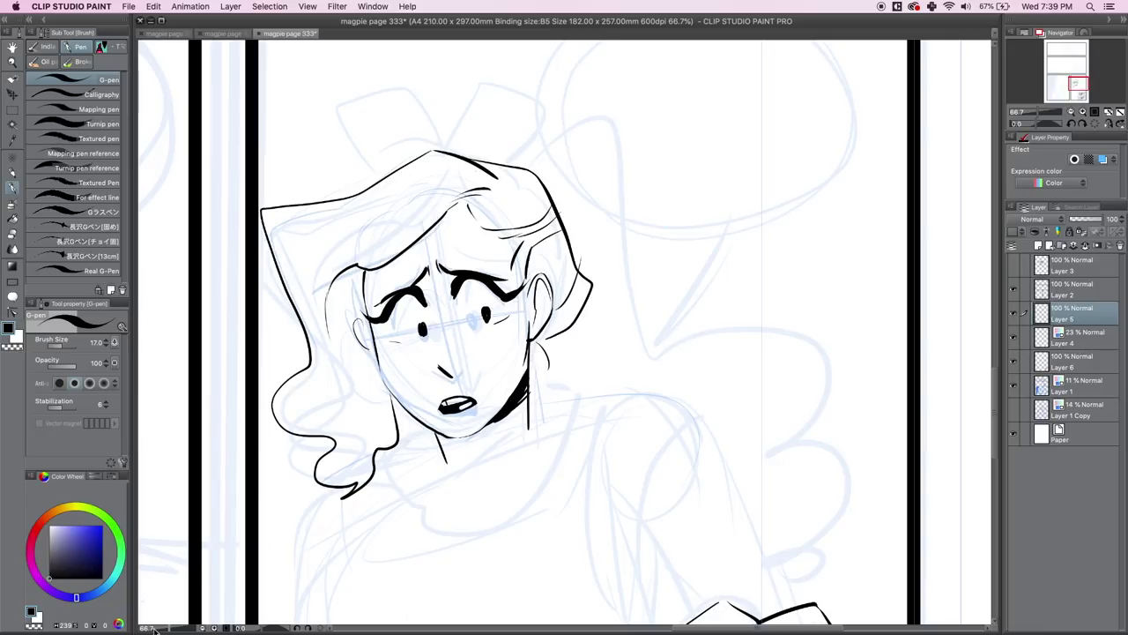
Ink the girl's folded turtleneck collar around her neck, with small dark accents in the folds
mouse_move(417, 421)
left_mouse_down()
mouse_move(401, 437)
mouse_move(396, 479)
mouse_move(438, 525)
left_mouse_up()
mouse_move(402, 440)
left_mouse_down()
mouse_move(430, 455)
mouse_move(507, 434)
mouse_move(542, 395)
mouse_move(568, 388)
left_mouse_up()
mouse_move(569, 388)
left_mouse_down()
mouse_move(574, 435)
mouse_move(448, 521)
left_mouse_up()
mouse_move(444, 457)
left_mouse_down()
mouse_move(425, 449)
mouse_move(441, 444)
left_mouse_up()
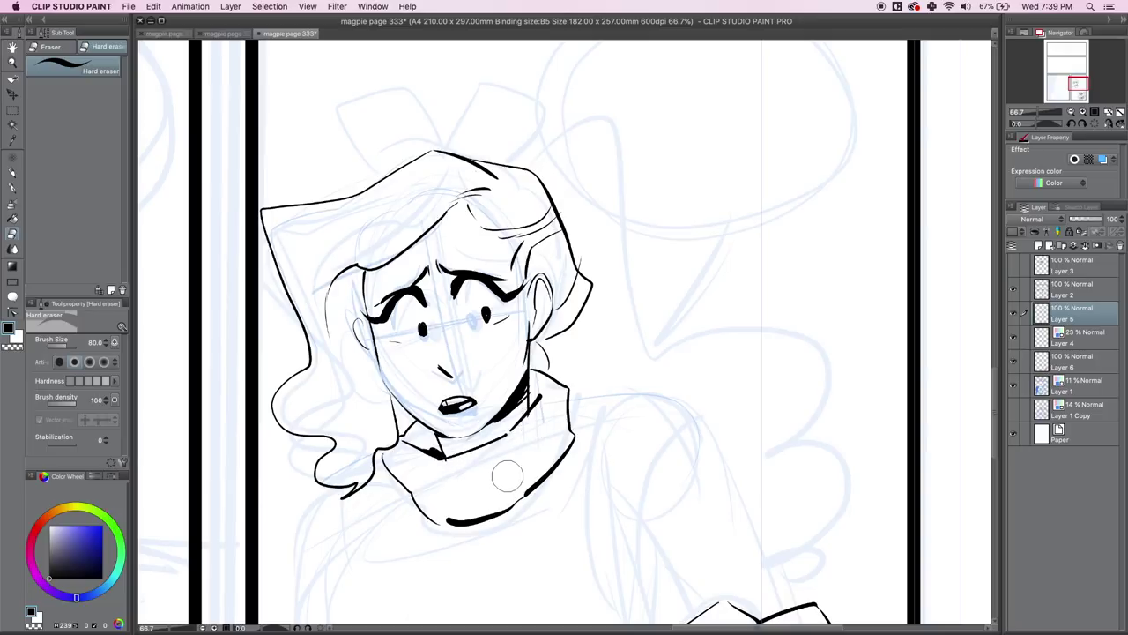
Ink the bow on top of the girl's head with black fold shadows, plus her long wavy ponytail
mouse_move(436, 144)
left_mouse_down()
mouse_move(460, 143)
mouse_move(495, 109)
mouse_move(540, 166)
left_mouse_up()
mouse_move(527, 104)
left_mouse_down()
mouse_move(455, 149)
mouse_move(349, 98)
mouse_move(430, 155)
left_mouse_up()
left_click_drag(383, 111, 424, 145)
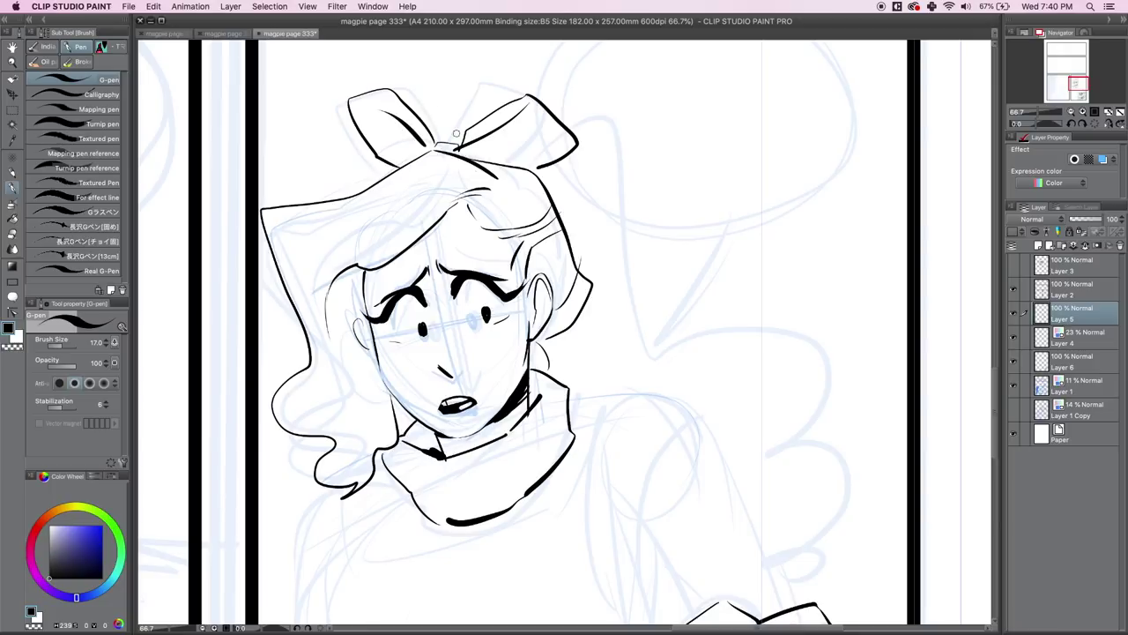
left_click_drag(434, 143, 405, 110)
mouse_move(466, 139)
left_mouse_down()
mouse_move(520, 111)
mouse_move(749, 431)
mouse_move(789, 546)
left_mouse_up()
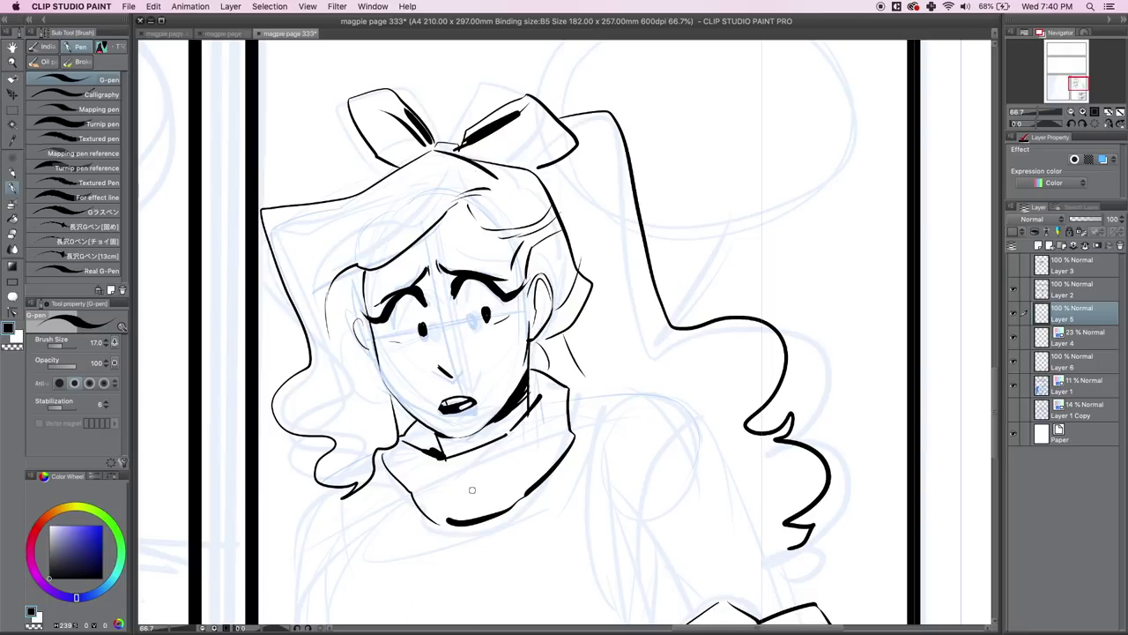
Ink the girl's shoulders, sleeves, apron strap and torso outline below the collar
left_click_drag(437, 544, 513, 509)
mouse_move(579, 411)
left_mouse_down()
mouse_move(671, 401)
mouse_move(723, 439)
left_mouse_up()
left_click_drag(319, 491, 308, 606)
left_click(1072, 112)
left_click_drag(1079, 86, 1081, 92)
mouse_move(614, 149)
left_mouse_down()
mouse_move(655, 271)
mouse_move(541, 265)
left_mouse_up()
left_click_drag(527, 191, 545, 306)
left_click_drag(526, 124, 525, 205)
mouse_move(358, 197)
left_mouse_down()
mouse_move(335, 398)
mouse_move(260, 499)
left_mouse_up()
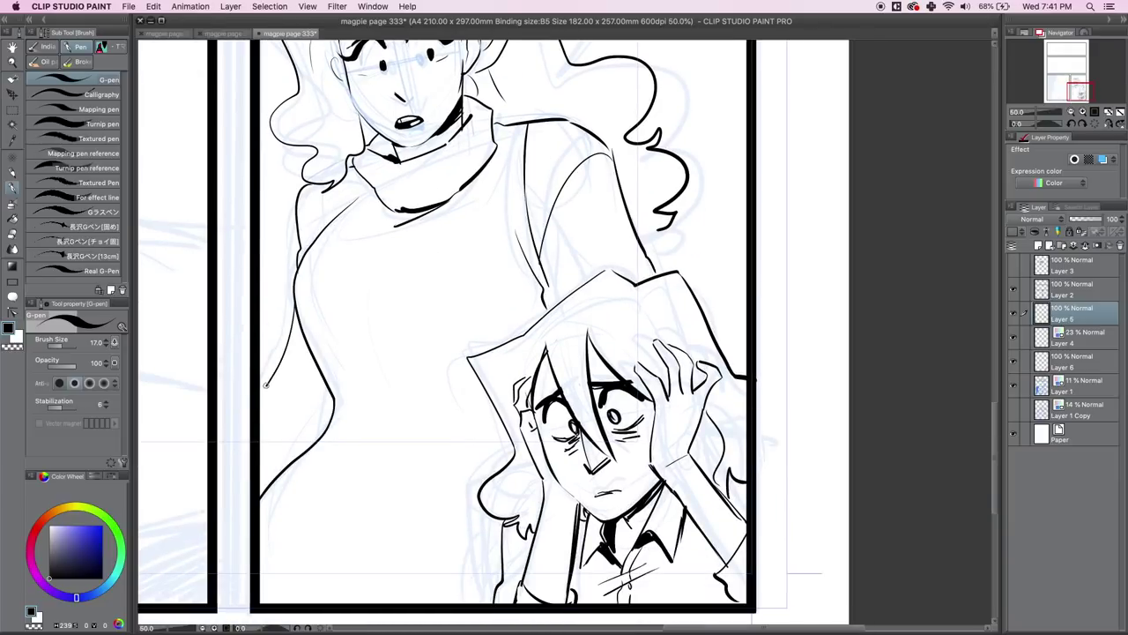
Ink the small hand lines at the girl's hip and the bib neckline below her collar
left_click_drag(283, 377, 298, 425)
left_click_drag(291, 381, 303, 420)
mouse_move(355, 196)
left_mouse_down()
mouse_move(465, 240)
mouse_move(496, 143)
left_mouse_up()
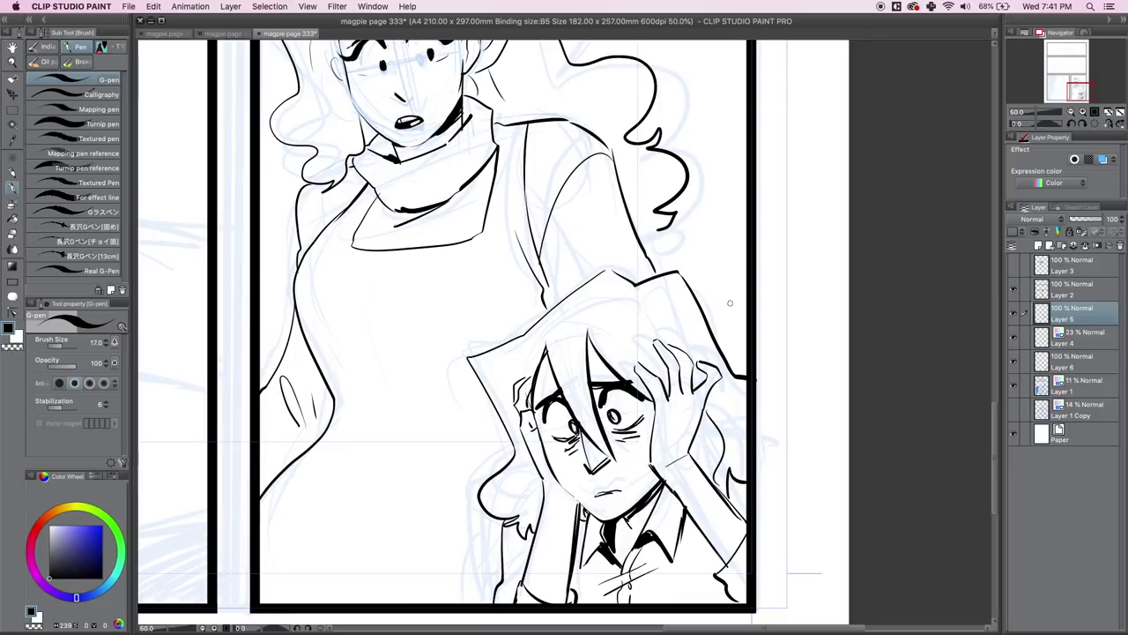
Erase and redraw the side contour of the girl's torso, and ink the apron's waistline
left_click(1071, 112)
left_click_drag(1080, 92, 1084, 87)
left_click(14, 234)
mouse_move(338, 379)
left_mouse_down()
mouse_move(335, 451)
mouse_move(353, 478)
left_mouse_up()
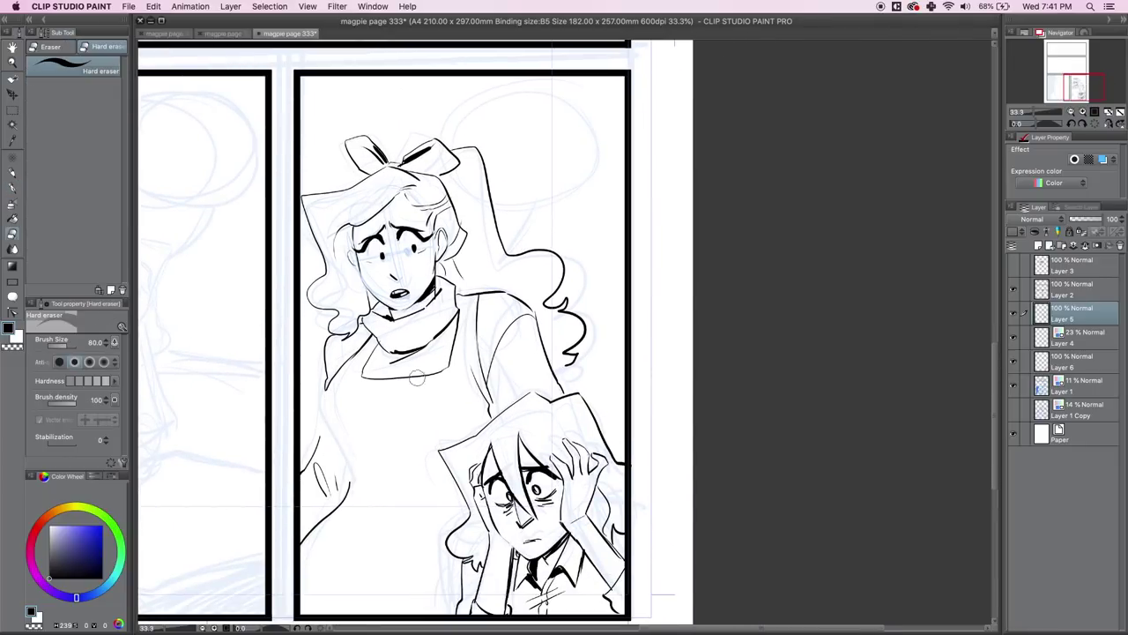
left_click(12, 187)
key("ctrl+z")
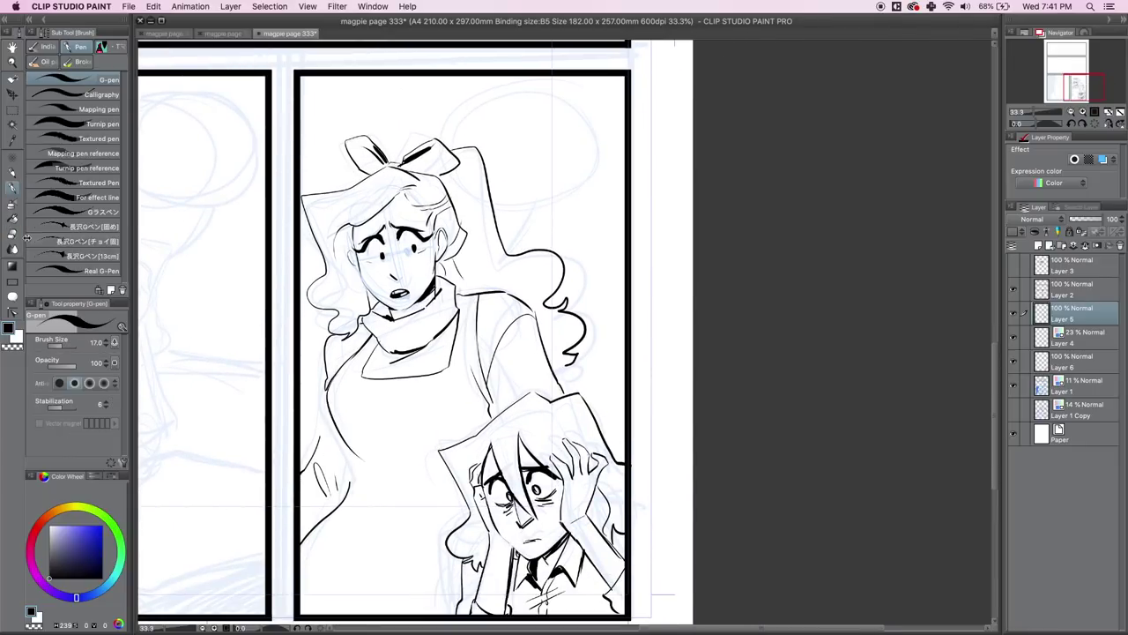
key("ctrl+z")
key("ctrl+z")
key("ctrl+z")
key("ctrl+y")
key("ctrl+y")
key("ctrl+y")
key("ctrl+y")
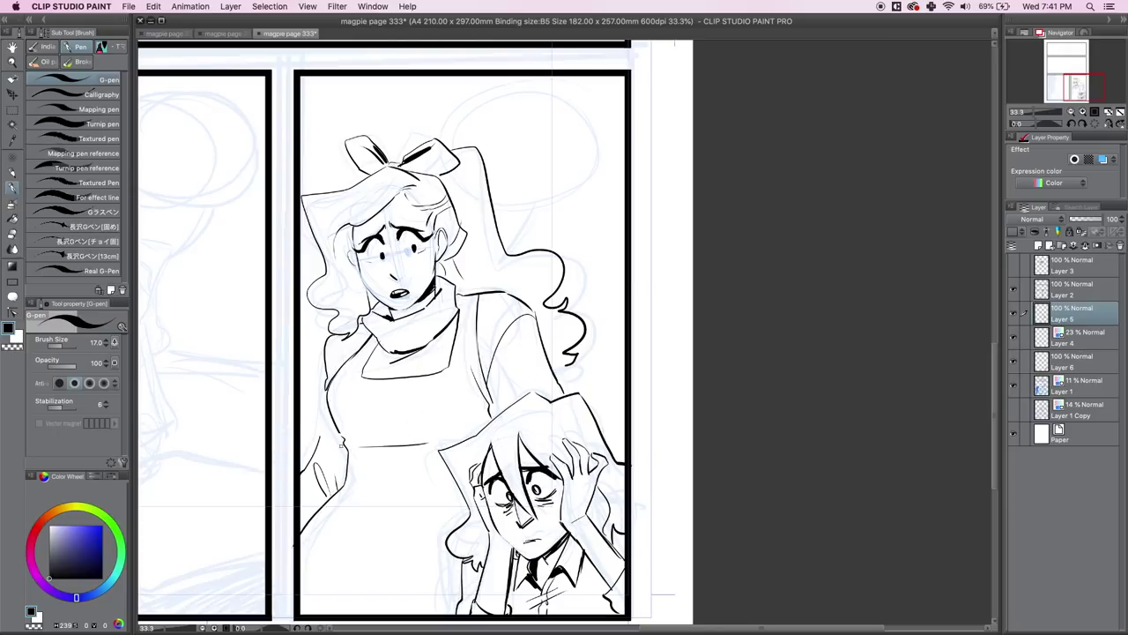
Ink black shadow strokes under the girl's collar and complete the outline of her lowered arm
key("ctrl+y")
key("ctrl+y")
key("ctrl+y")
key("ctrl+y")
key("ctrl+y")
key("ctrl+y")
key("ctrl+y")
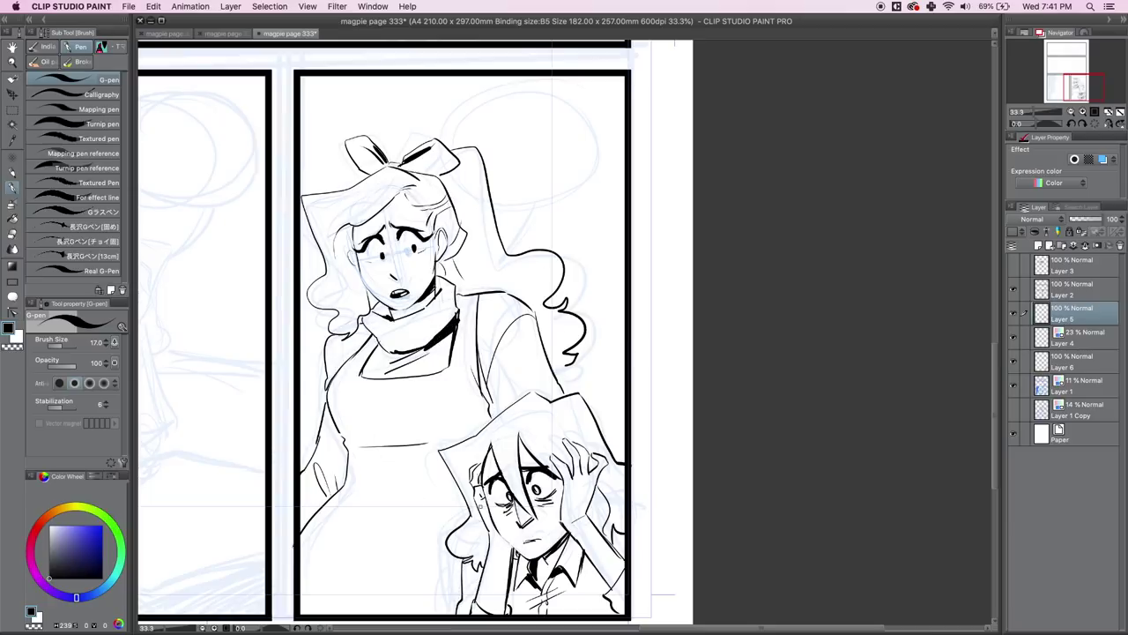
key("ctrl+y")
key("ctrl+y")
Create a new layer and ink the seated figure's raised hands and forearms in the lower-left panel
left_click(1071, 112)
mouse_move(1079, 91)
left_mouse_down()
mouse_move(1075, 51)
mouse_move(1065, 87)
left_mouse_up()
left_click(1038, 245)
left_click(1083, 112)
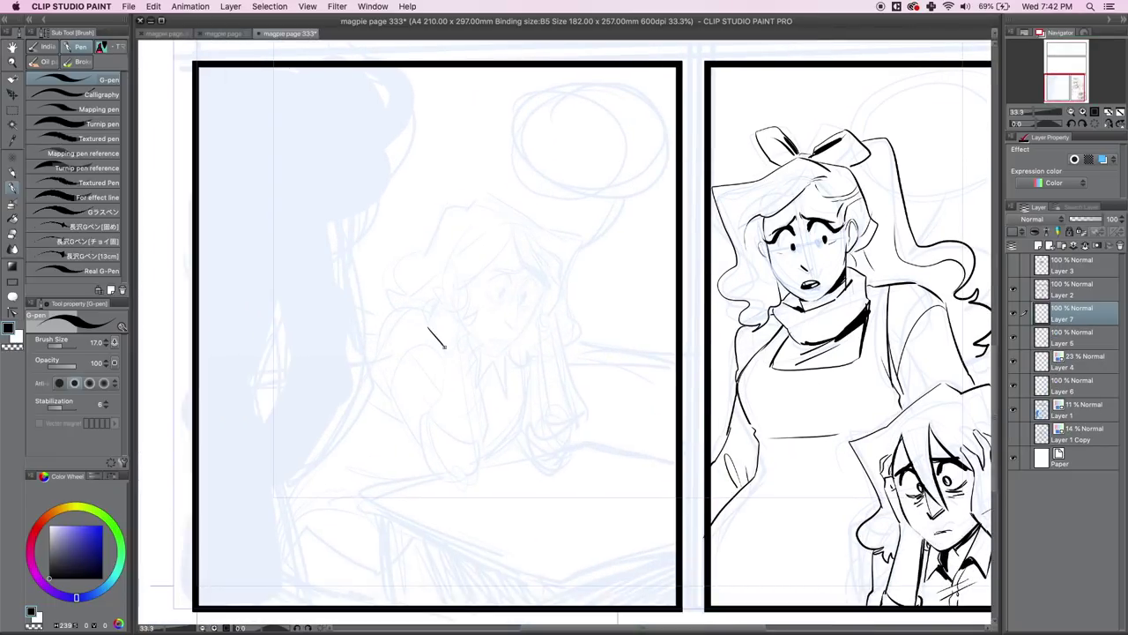
left_click_drag(429, 319, 433, 302)
left_click_drag(435, 314, 439, 301)
mouse_move(444, 353)
left_mouse_down()
mouse_move(434, 401)
mouse_move(479, 432)
left_mouse_up()
left_click_drag(539, 348, 548, 406)
mouse_move(555, 311)
left_mouse_down()
mouse_move(588, 390)
mouse_move(562, 434)
mouse_move(562, 287)
mouse_move(551, 253)
mouse_move(534, 319)
left_mouse_up()
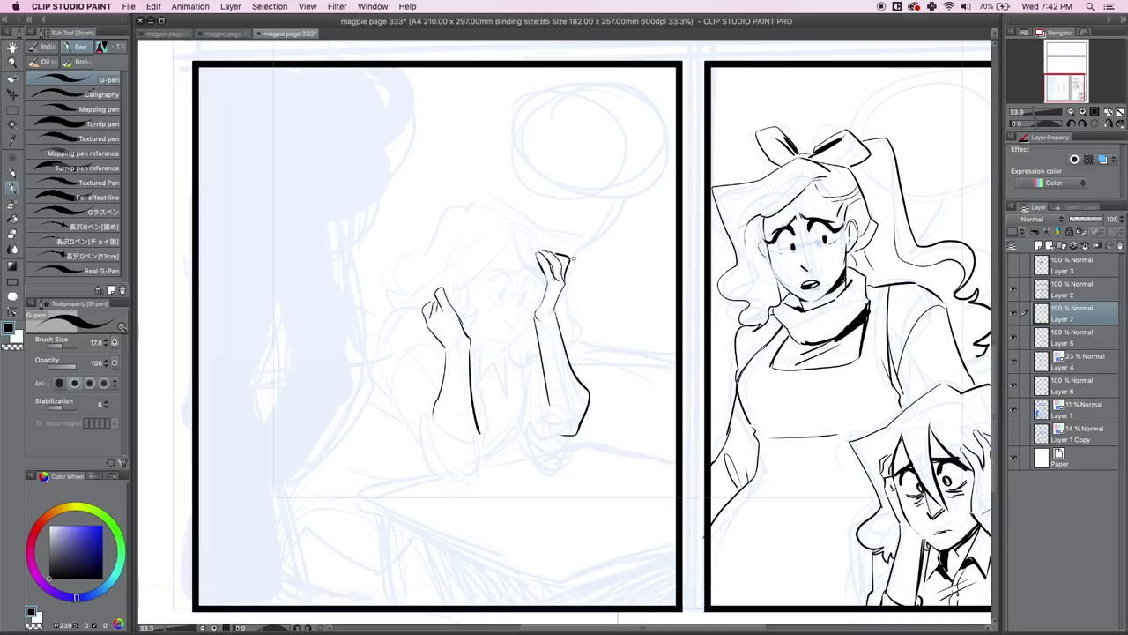
Ink the seated figure's elbows, rolled sleeves and rounded shoulder
left_click_drag(431, 435, 474, 453)
left_click_drag(407, 305, 362, 380)
mouse_move(442, 346)
left_mouse_down()
mouse_move(398, 368)
mouse_move(396, 395)
left_mouse_up()
left_click_drag(389, 337, 393, 396)
left_click_drag(377, 378, 440, 469)
left_click_drag(433, 393, 423, 457)
left_click_drag(543, 397, 550, 441)
left_click_drag(550, 446, 585, 414)
Ink the seated figure's back, shirt front, clothing folds, leg line and pointed collar
left_click_drag(359, 386, 295, 492)
left_click_drag(370, 411, 404, 436)
left_click_drag(522, 368, 521, 421)
left_click_drag(524, 418, 486, 460)
left_click_drag(340, 474, 380, 481)
left_click_drag(319, 491, 350, 485)
left_click_drag(295, 552, 379, 563)
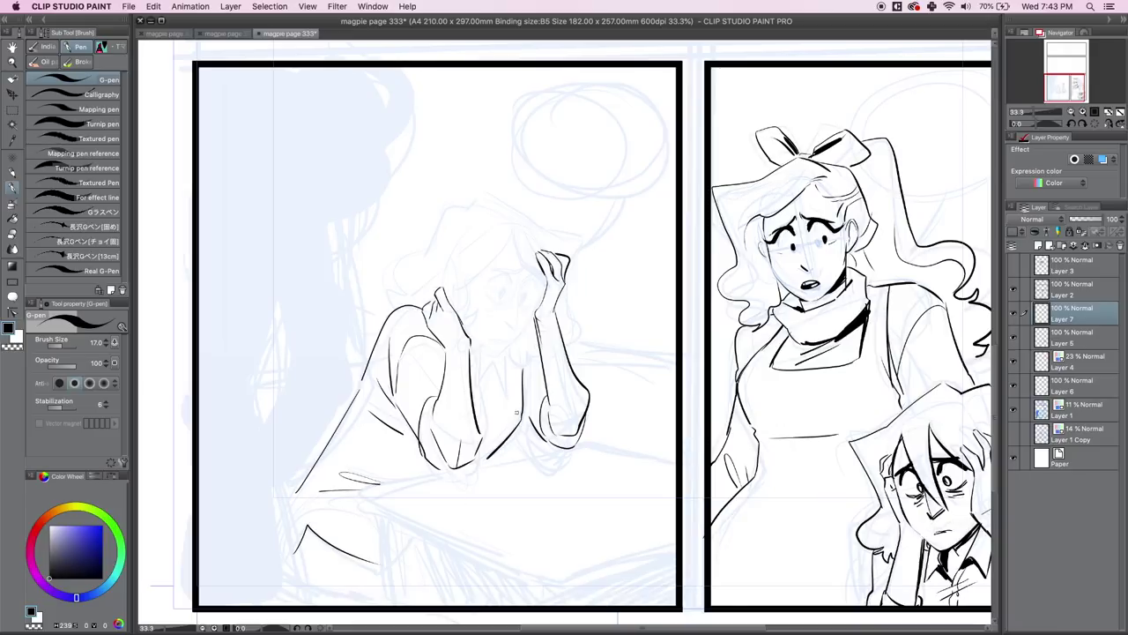
mouse_move(473, 355)
left_mouse_down()
mouse_move(477, 392)
mouse_move(505, 385)
left_mouse_up()
mouse_move(486, 356)
left_mouse_down()
mouse_move(478, 388)
mouse_move(505, 383)
left_mouse_up()
Ink the seated figure's jaw and cheek outline, wrist line, nose and slightly open mouth
left_click(1094, 112)
mouse_move(509, 192)
left_mouse_down()
mouse_move(428, 347)
mouse_move(376, 392)
mouse_move(304, 382)
mouse_move(315, 390)
mouse_move(294, 369)
left_mouse_up()
key("e")
left_click(12, 187)
left_click_drag(279, 385, 283, 350)
left_click_drag(207, 381, 257, 357)
mouse_move(467, 151)
left_mouse_down()
mouse_move(443, 177)
mouse_move(421, 323)
mouse_move(409, 326)
left_mouse_up()
left_click_drag(394, 364, 334, 359)
mouse_move(361, 374)
left_mouse_down()
mouse_move(383, 371)
mouse_move(368, 363)
mouse_move(388, 370)
left_mouse_up()
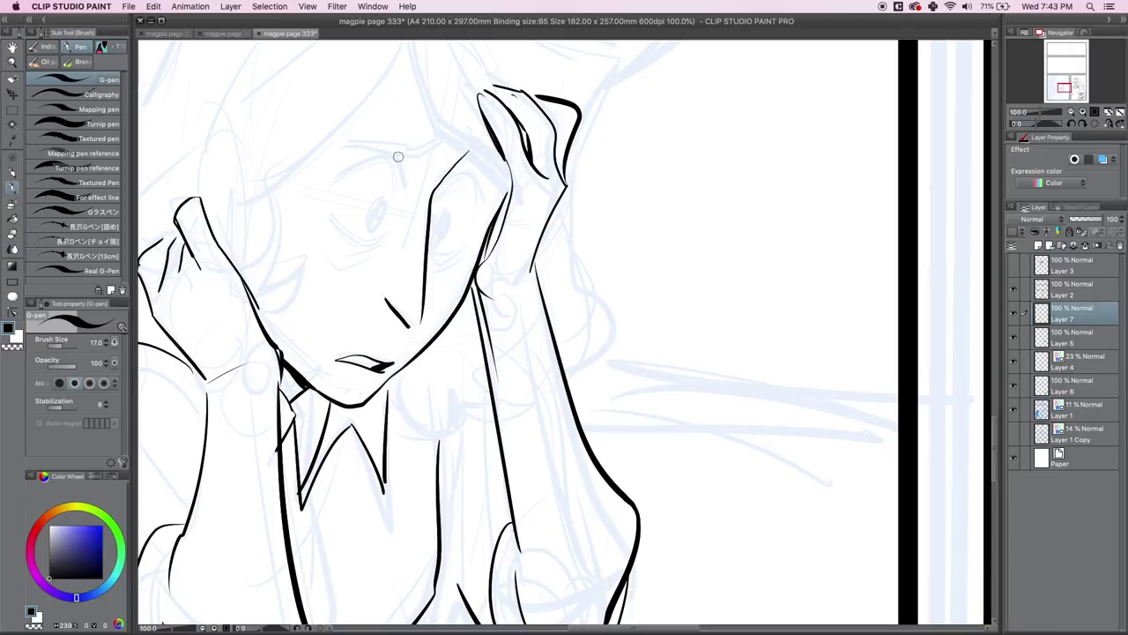
Ink the seated figure's eyelids, worried eyebrows and the tired lines under both eyes
left_click_drag(399, 153, 404, 185)
mouse_move(406, 155)
left_mouse_down()
mouse_move(413, 183)
mouse_move(333, 172)
mouse_move(361, 162)
left_mouse_up()
mouse_move(329, 213)
left_mouse_down()
mouse_move(370, 239)
mouse_move(384, 222)
mouse_move(369, 223)
left_mouse_up()
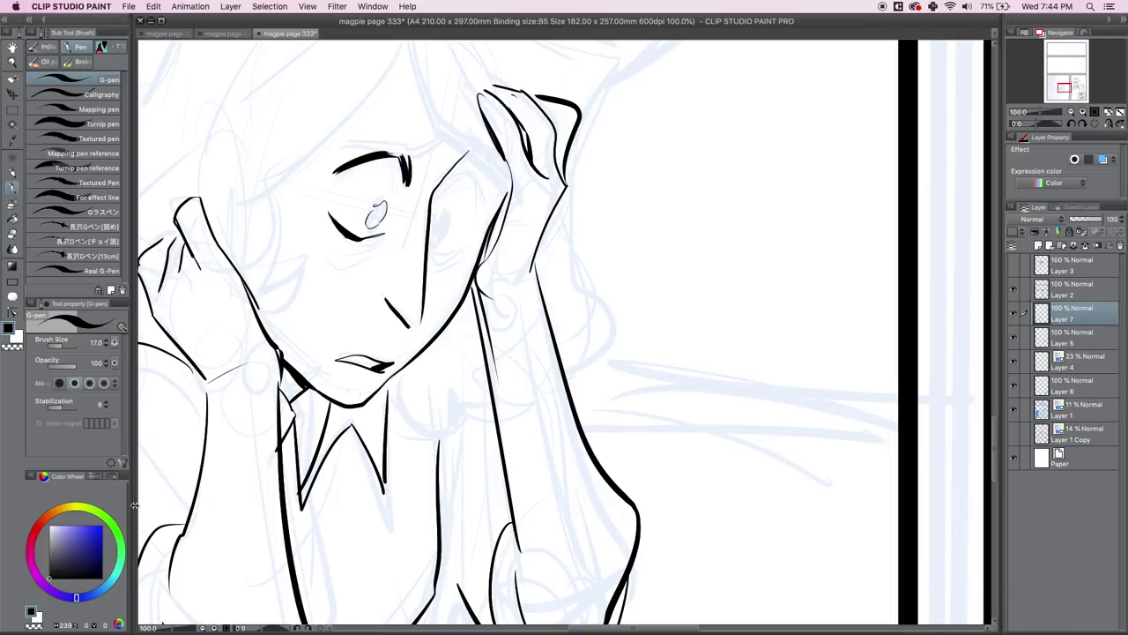
mouse_move(467, 176)
left_mouse_down()
mouse_move(442, 188)
mouse_move(484, 218)
left_mouse_up()
mouse_move(431, 250)
left_mouse_down()
mouse_move(461, 247)
mouse_move(442, 216)
mouse_move(435, 227)
mouse_move(446, 231)
left_mouse_up()
left_click_drag(339, 166, 438, 150)
mouse_move(342, 146)
left_mouse_down()
mouse_move(442, 150)
mouse_move(480, 175)
mouse_move(486, 203)
left_mouse_up()
left_click_drag(345, 256, 372, 248)
left_click_drag(437, 263, 458, 259)
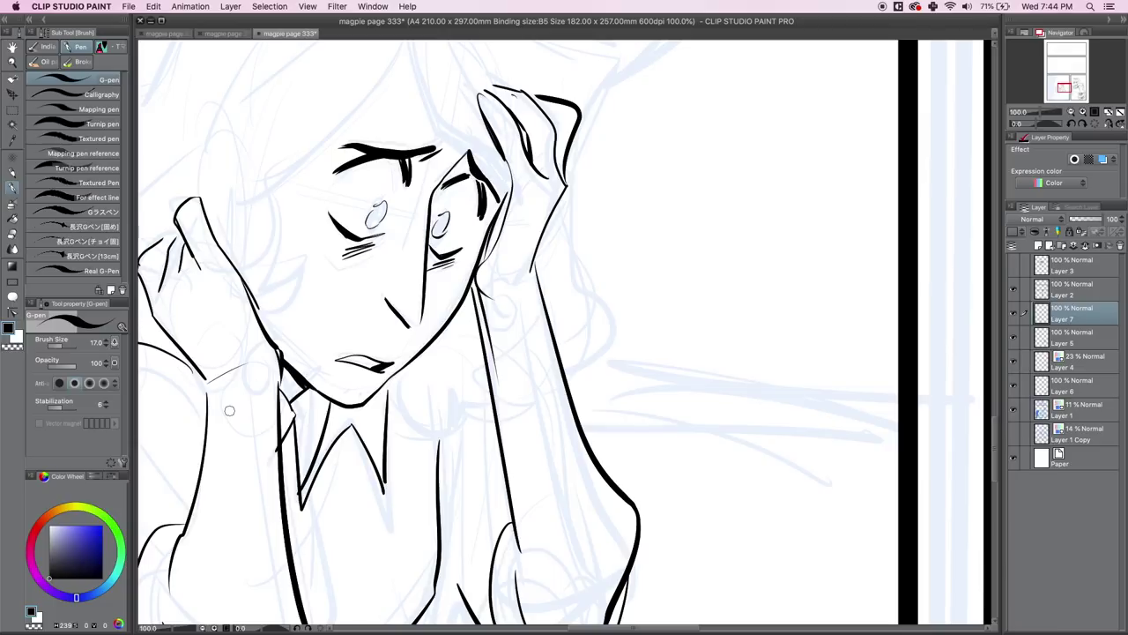
Ink the seated figure's parted bangs and side lock framing the face, redoing the strand beside the raised hand
left_click(1071, 112)
left_click(1063, 86)
mouse_move(558, 235)
left_mouse_down()
mouse_move(466, 395)
mouse_move(494, 377)
left_mouse_up()
left_click_drag(494, 377, 465, 428)
left_click_drag(562, 231, 625, 353)
key("super+z")
mouse_move(563, 233)
left_mouse_down()
mouse_move(571, 271)
mouse_move(627, 338)
mouse_move(575, 293)
mouse_move(621, 324)
left_mouse_up()
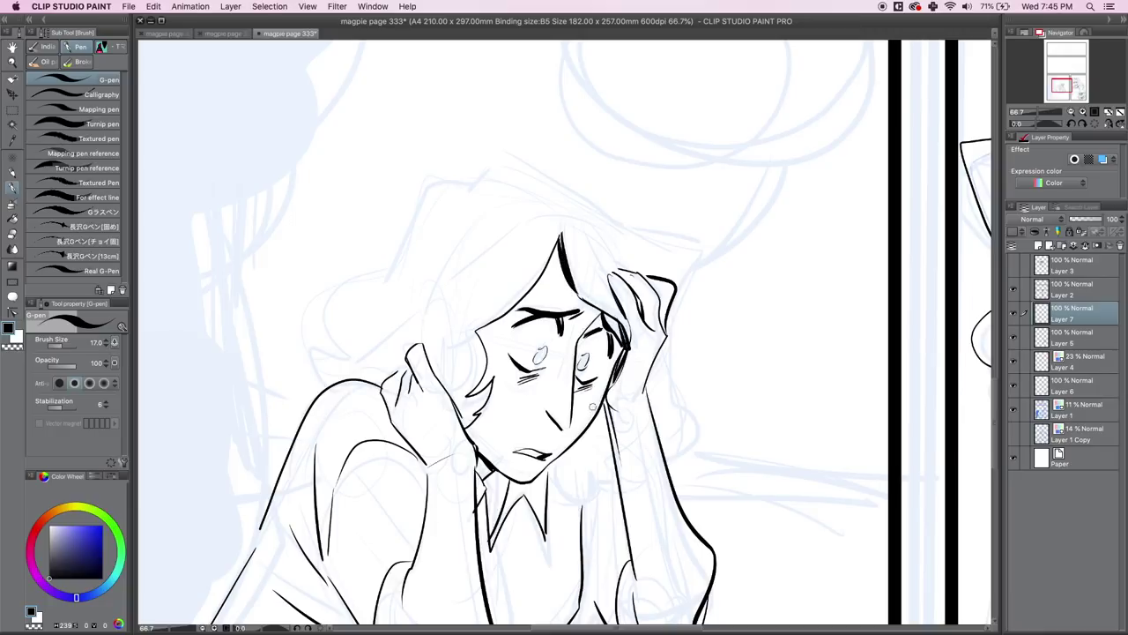
Ink the outer contour of the seated figure's wavy hair, including the curled ends and strands behind the hands
left_click_drag(591, 502, 596, 488)
mouse_move(476, 178)
left_mouse_down()
mouse_move(500, 159)
mouse_move(631, 226)
mouse_move(698, 242)
mouse_move(675, 334)
mouse_move(690, 441)
mouse_move(675, 467)
left_mouse_up()
left_click_drag(672, 406, 675, 435)
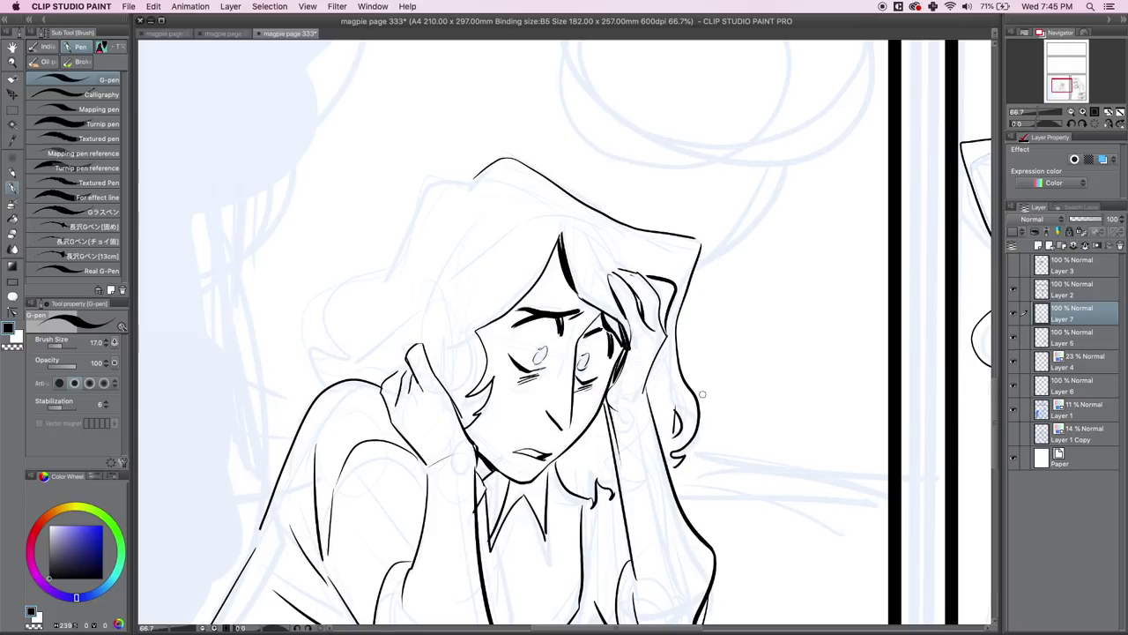
mouse_move(470, 179)
left_mouse_down()
mouse_move(317, 330)
mouse_move(318, 373)
left_mouse_up()
left_click_drag(437, 257, 427, 357)
left_click_drag(435, 289, 424, 365)
left_click_drag(559, 233, 527, 274)
Ink the seated figure's lower back line and the table's top, front edge and leg
scroll(1062, 85, "down", 1)
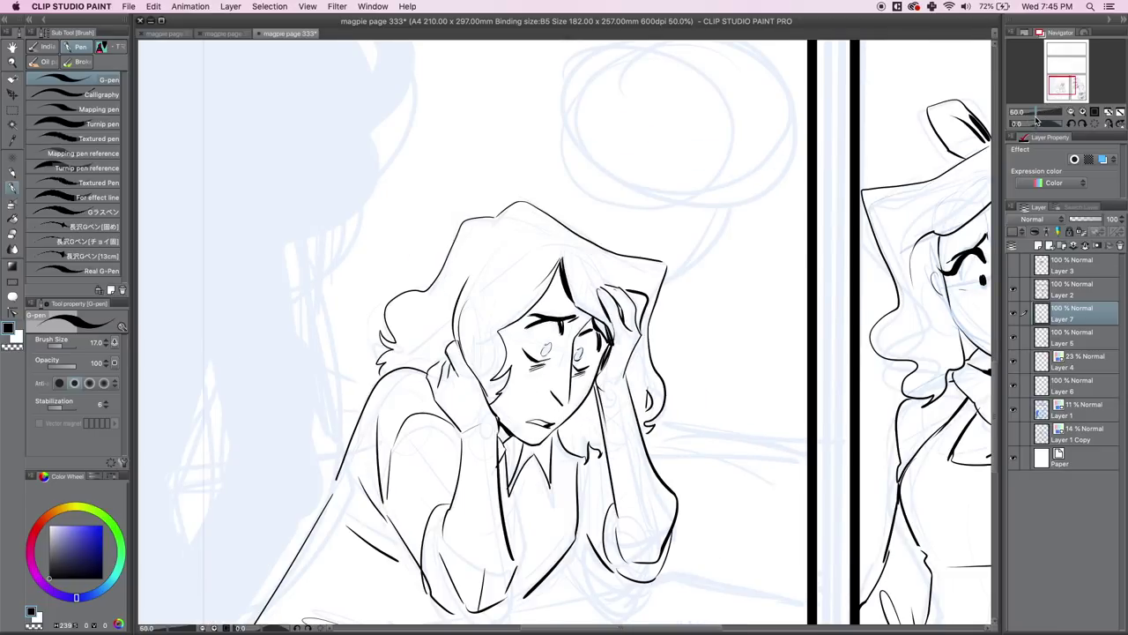
scroll(1082, 112, "down", 2)
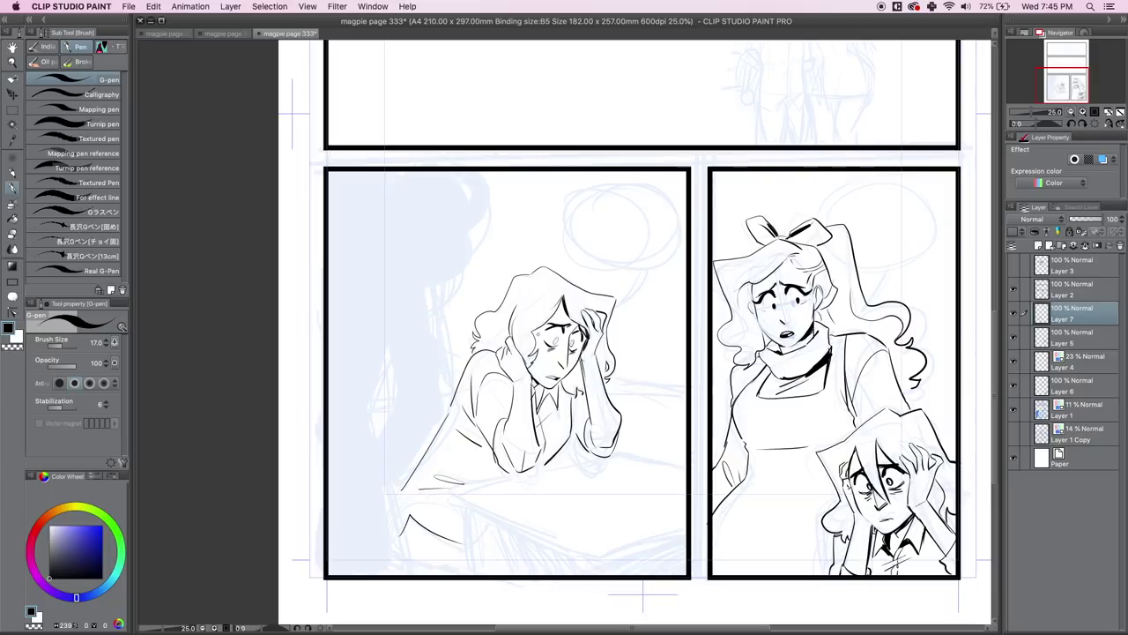
left_click_drag(452, 409, 400, 487)
mouse_move(581, 454)
left_mouse_down()
mouse_move(467, 485)
mouse_move(634, 443)
mouse_move(600, 555)
mouse_move(685, 529)
left_mouse_up()
left_click_drag(458, 514, 597, 562)
left_click_drag(470, 521, 470, 574)
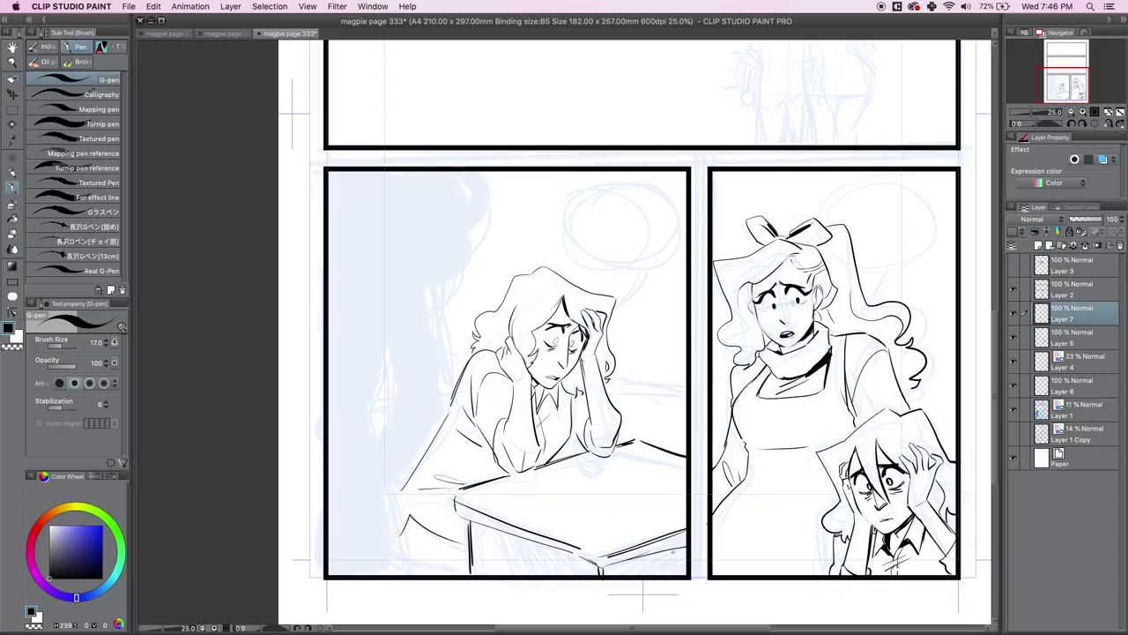
Fill the area below the table's near corner with dense black shadow strokes
left_click_drag(686, 541, 607, 569)
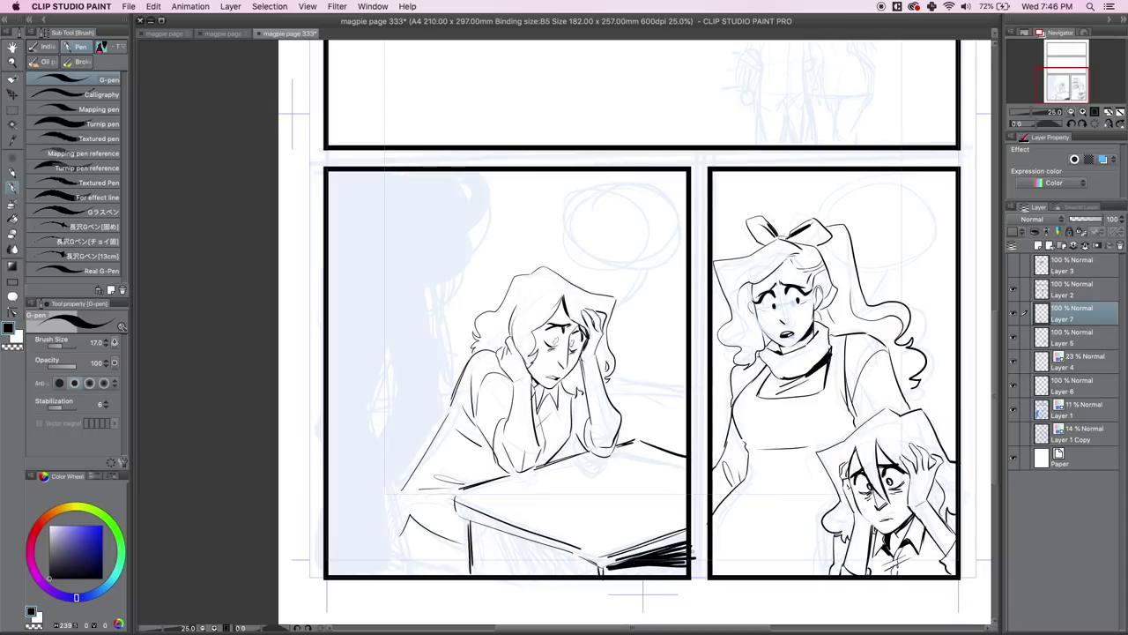
left_click_drag(690, 558, 627, 569)
left_click_drag(687, 564, 607, 571)
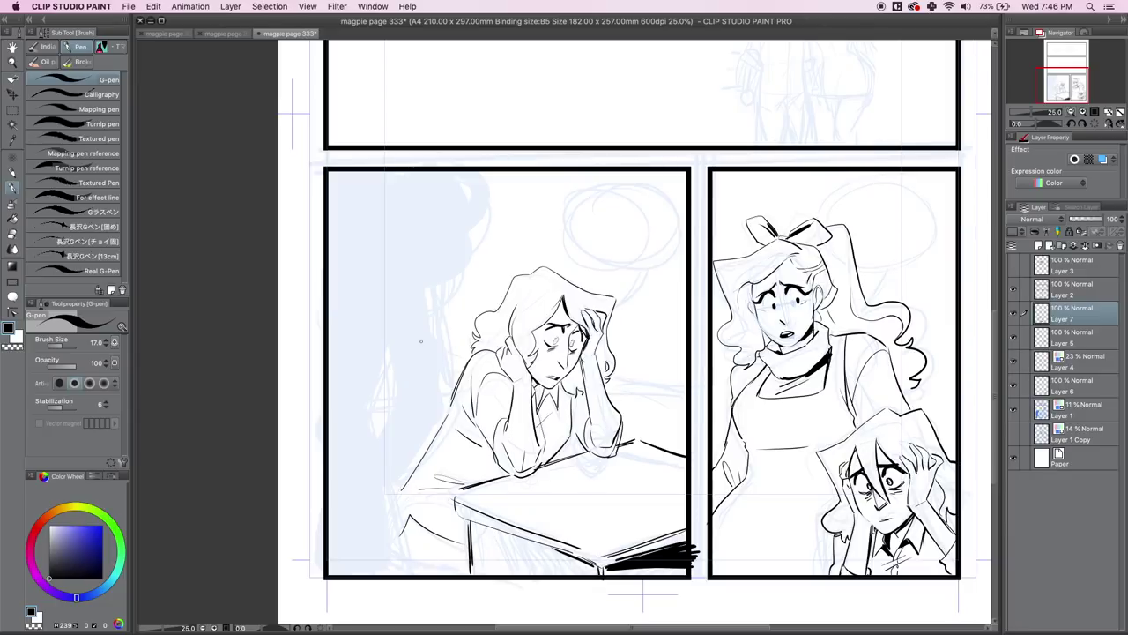
Ink the foreground standing figure's arm, body and curly hair outline along the panel's edge
left_click_drag(400, 319, 364, 406)
left_click_drag(380, 445, 405, 569)
mouse_move(436, 262)
left_mouse_down()
mouse_move(467, 386)
mouse_move(404, 498)
left_mouse_up()
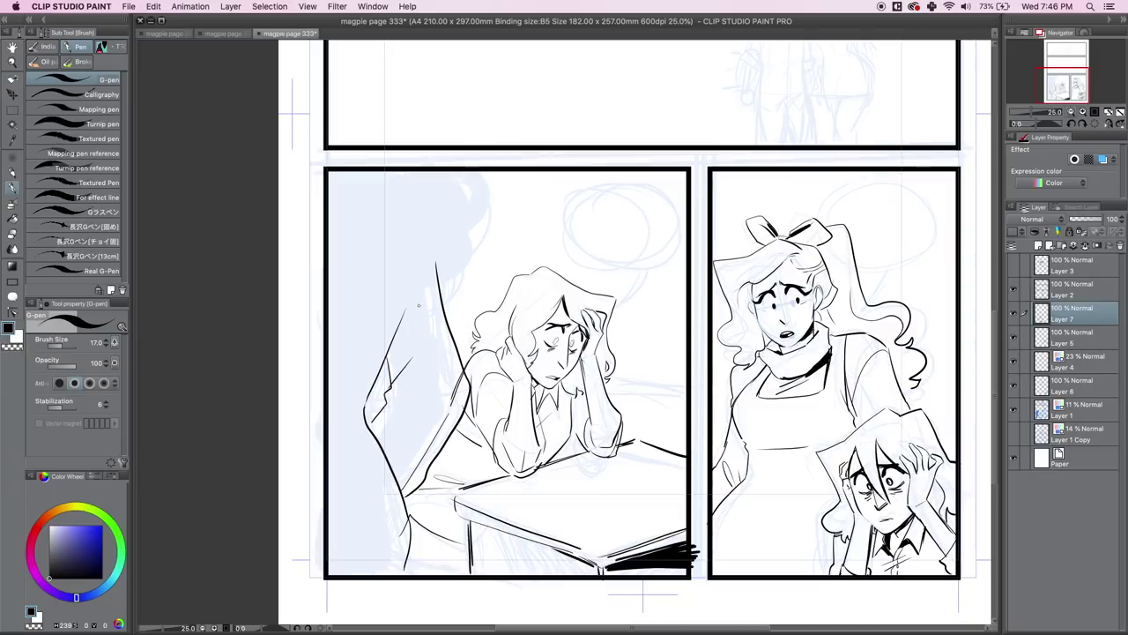
mouse_move(479, 172)
left_mouse_down()
mouse_move(436, 293)
mouse_move(344, 339)
left_mouse_up()
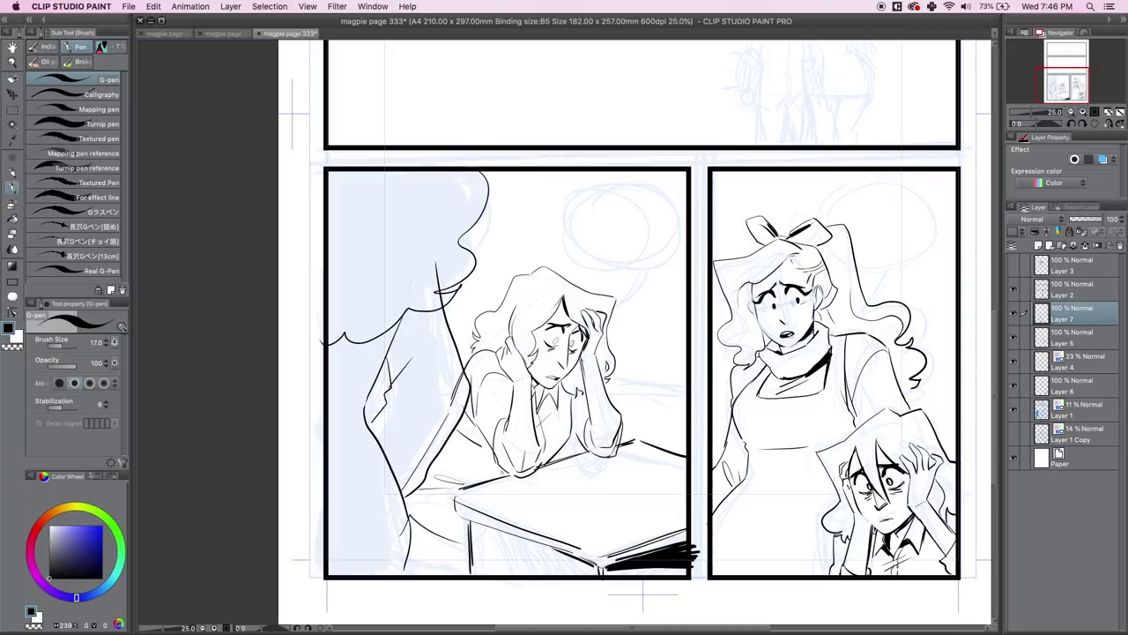
Erase the lines overlapping the foreground figure's body and hair, and redraw the figure's lower contour
left_click(13, 235)
left_click_drag(459, 379, 406, 489)
left_click_drag(433, 263, 441, 297)
left_click_drag(409, 505, 400, 571)
left_click(12, 189)
left_click_drag(410, 520, 404, 573)
Create a new layer and fill the foreground figure's body and hair in black with a 78.8 brush, leaving a thin light rim
left_click(1039, 246)
left_click(66, 347)
mouse_move(420, 336)
left_mouse_down()
mouse_move(411, 327)
mouse_move(390, 354)
mouse_move(416, 344)
mouse_move(376, 428)
mouse_move(386, 450)
mouse_move(414, 363)
mouse_move(382, 431)
mouse_move(400, 463)
mouse_move(403, 422)
mouse_move(416, 441)
mouse_move(405, 475)
mouse_move(442, 400)
mouse_move(429, 328)
mouse_move(408, 315)
mouse_move(427, 331)
mouse_move(445, 388)
left_mouse_up()
mouse_move(384, 333)
left_mouse_down()
mouse_move(329, 348)
mouse_move(345, 378)
mouse_move(344, 355)
mouse_move(363, 358)
mouse_move(350, 438)
mouse_move(337, 447)
mouse_move(339, 459)
mouse_move(353, 450)
mouse_move(381, 506)
mouse_move(364, 493)
mouse_move(346, 547)
mouse_move(332, 456)
mouse_move(337, 571)
mouse_move(341, 551)
mouse_move(381, 552)
mouse_move(342, 565)
left_mouse_up()
left_click_drag(379, 351, 344, 394)
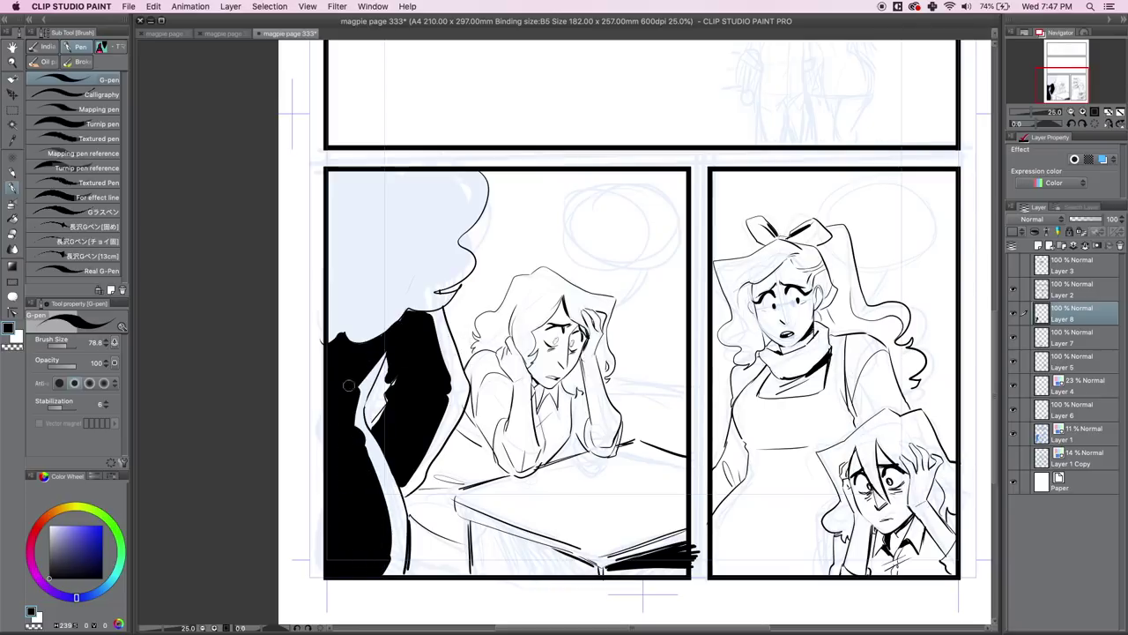
left_click_drag(408, 519, 398, 573)
mouse_move(340, 320)
left_mouse_down()
mouse_move(442, 262)
mouse_move(449, 186)
mouse_move(327, 173)
mouse_move(333, 295)
mouse_move(350, 292)
mouse_move(332, 292)
mouse_move(359, 300)
mouse_move(358, 330)
mouse_move(442, 266)
mouse_move(425, 300)
mouse_move(411, 296)
mouse_move(401, 260)
mouse_move(353, 267)
mouse_move(348, 188)
mouse_move(419, 181)
mouse_move(341, 264)
mouse_move(352, 203)
mouse_move(407, 222)
mouse_move(406, 242)
mouse_move(435, 185)
mouse_move(439, 215)
mouse_move(412, 245)
mouse_move(466, 210)
mouse_move(441, 255)
left_mouse_up()
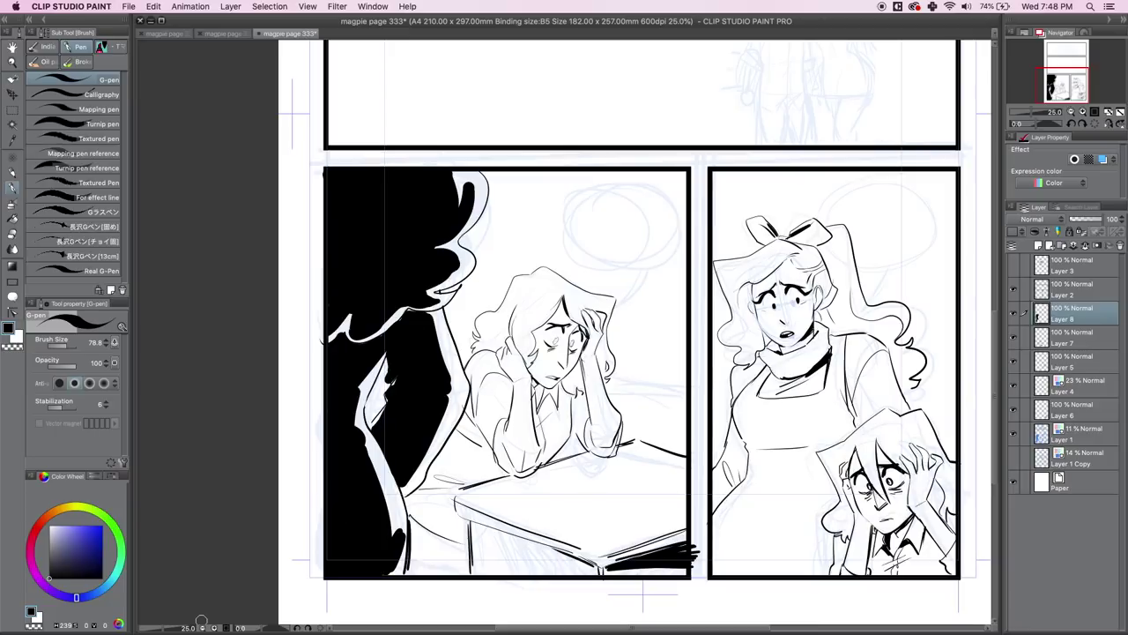
Add black shadows on the tabletop below the seated figure's arms, beneath the table and along the seat
left_click_drag(568, 468, 640, 480)
mouse_move(509, 476)
left_mouse_down()
mouse_move(626, 478)
mouse_move(616, 458)
mouse_move(637, 491)
left_mouse_up()
left_click_drag(540, 528, 624, 515)
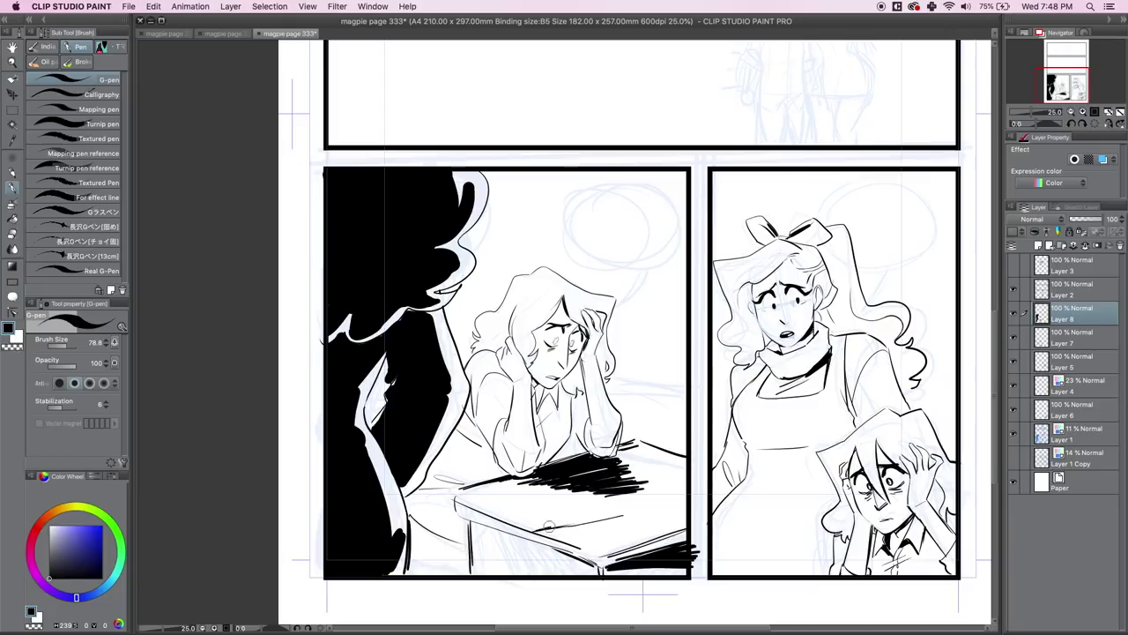
mouse_move(483, 527)
left_mouse_down()
mouse_move(571, 558)
mouse_move(576, 572)
mouse_move(587, 567)
mouse_move(490, 539)
mouse_move(641, 560)
mouse_move(614, 576)
mouse_move(696, 548)
mouse_move(670, 585)
left_mouse_up()
mouse_move(411, 502)
left_mouse_down()
mouse_move(441, 506)
mouse_move(483, 537)
mouse_move(474, 583)
mouse_move(445, 540)
left_mouse_up()
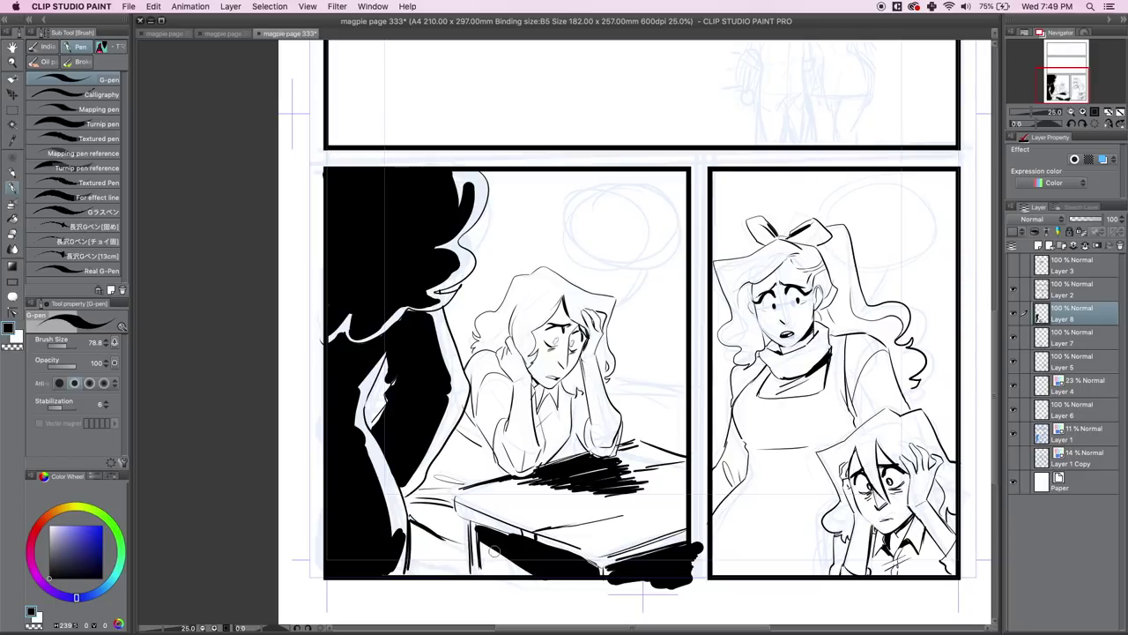
Draw thin straight background lines at brush size 7.0 behind the seated figure, one sloping to the panel edge and two vertical beside the foreground hair
key("u")
left_click_drag(613, 383, 688, 396)
key("super+z")
key("bracketleft")
key("bracketleft")
key("bracketleft")
key("bracketleft")
left_click_drag(612, 382, 688, 397)
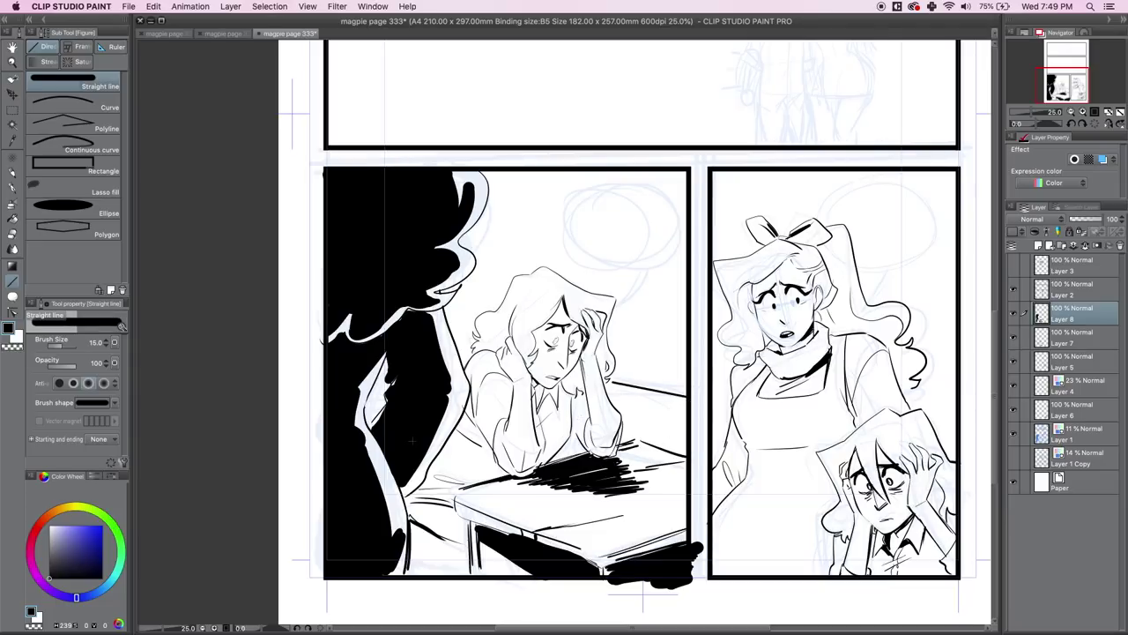
key("ctrl+z")
key("[")
key("[")
key("[")
key("[")
left_click_drag(612, 381, 687, 393)
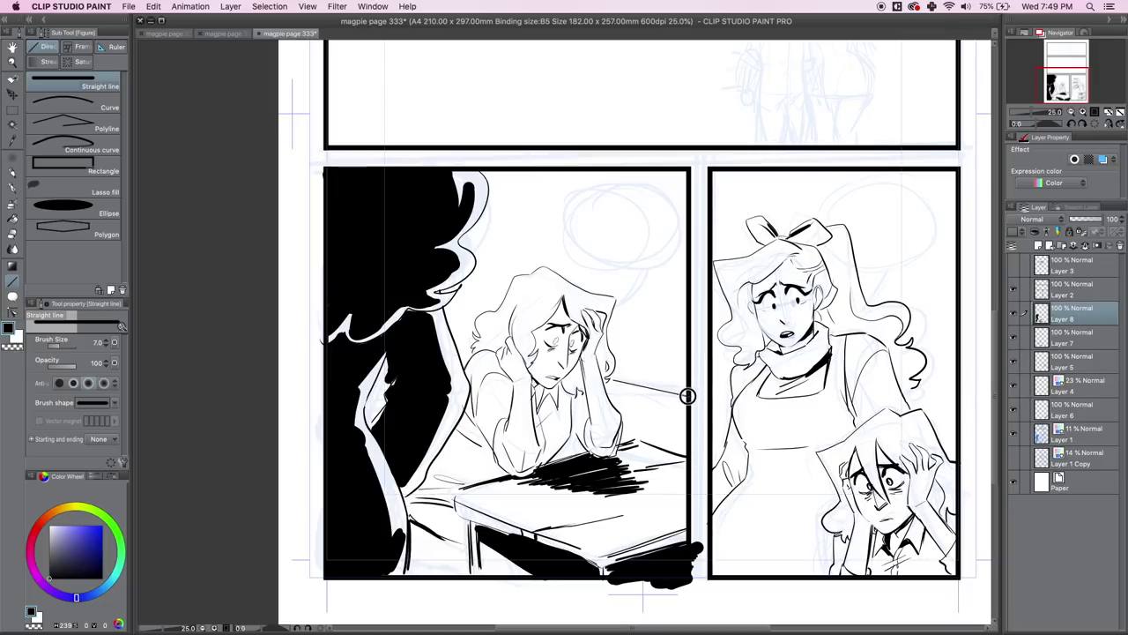
left_click_drag(485, 208, 485, 236)
left_click_drag(467, 281, 468, 305)
Fill the area below the seat beside the table leg with black, and add shadow strokes to the seated figure's sleeves with the G-pen
key("p")
mouse_move(414, 534)
left_mouse_down()
mouse_move(428, 553)
mouse_move(432, 539)
mouse_move(464, 552)
mouse_move(421, 542)
mouse_move(416, 585)
left_mouse_up()
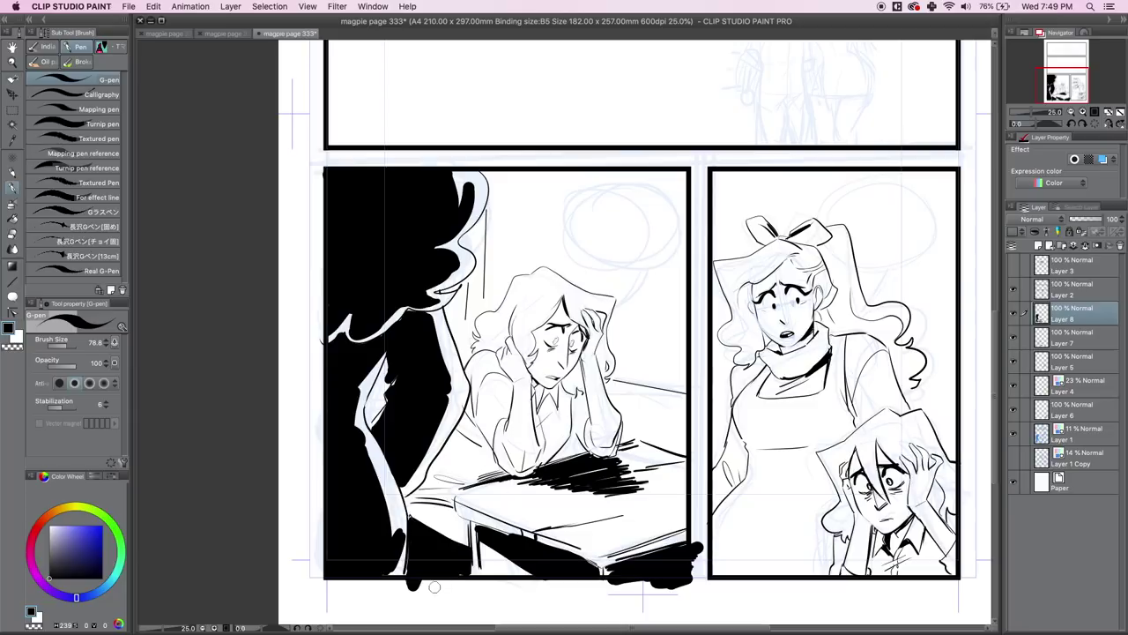
left_click_drag(587, 430, 603, 456)
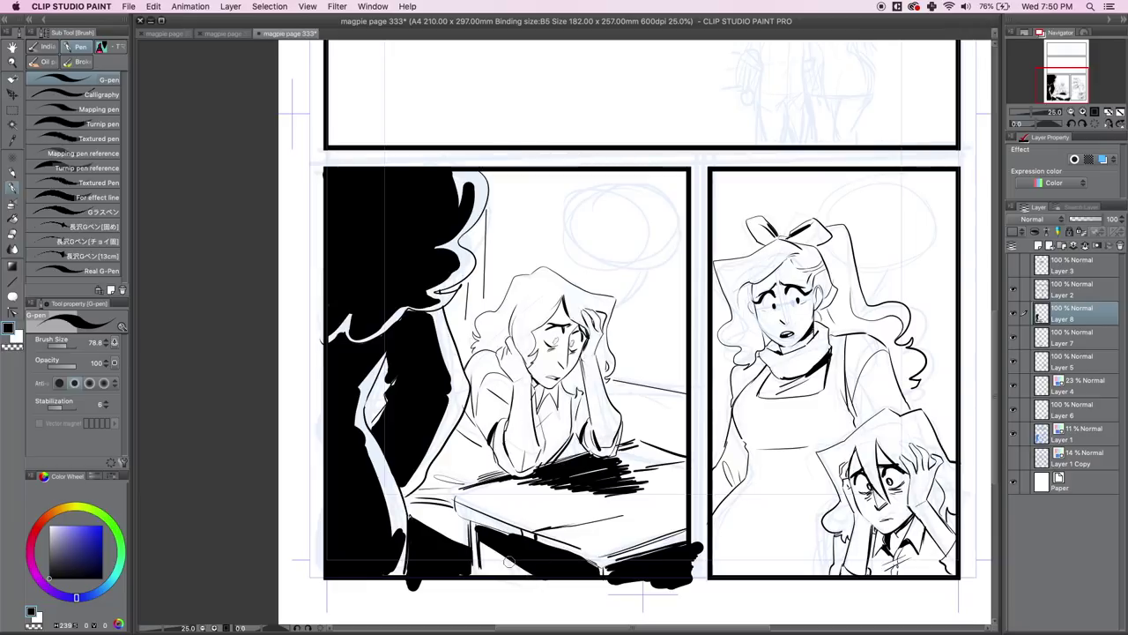
Fill the standing woman's dress in the lower-right panel with black, leaving thin white fold lines at the chest and waist
mouse_move(915, 417)
left_mouse_down()
mouse_move(907, 509)
mouse_move(897, 427)
left_mouse_up()
mouse_move(818, 363)
left_mouse_down()
mouse_move(817, 407)
mouse_move(820, 353)
mouse_move(816, 378)
mouse_move(727, 404)
mouse_move(732, 458)
left_mouse_up()
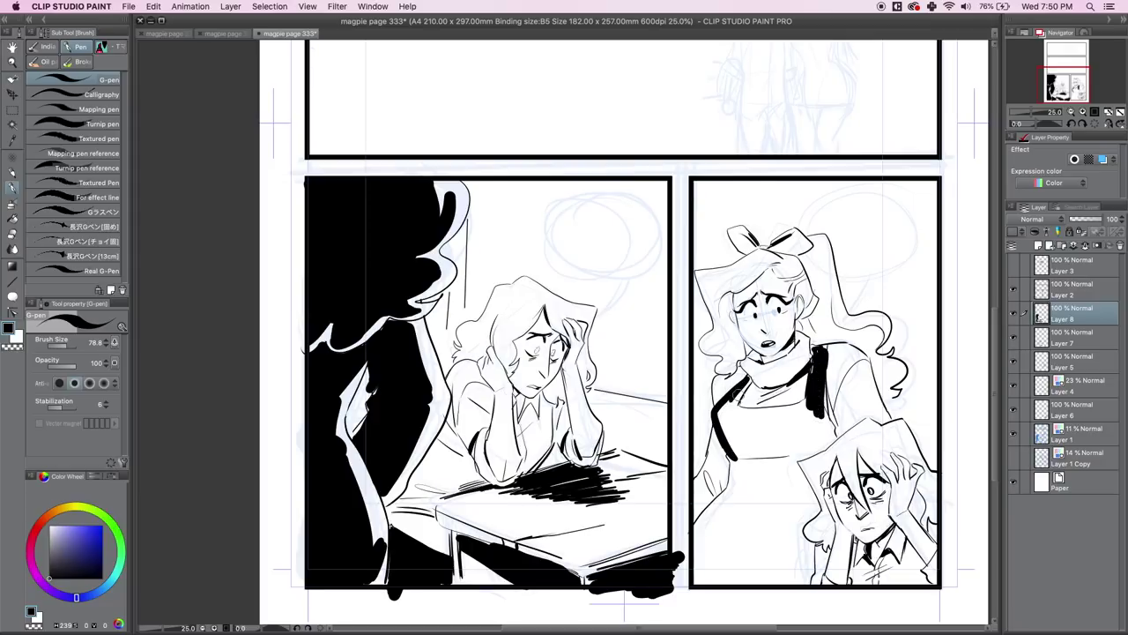
left_click_drag(751, 375, 721, 452)
mouse_move(737, 407)
left_mouse_down()
mouse_move(811, 407)
mouse_move(728, 414)
mouse_move(814, 393)
left_mouse_up()
mouse_move(733, 421)
left_mouse_down()
mouse_move(813, 430)
mouse_move(820, 387)
left_mouse_up()
mouse_move(805, 439)
left_mouse_down()
mouse_move(828, 430)
mouse_move(793, 454)
mouse_move(733, 452)
mouse_move(766, 472)
mouse_move(738, 493)
mouse_move(779, 467)
mouse_move(802, 493)
mouse_move(763, 527)
mouse_move(709, 521)
mouse_move(692, 584)
mouse_move(778, 528)
mouse_move(797, 526)
mouse_move(811, 553)
mouse_move(808, 565)
mouse_move(742, 582)
left_mouse_up()
Fill the hair of the figure holding their head in the lower-right panel with black, leaving a thin light rim
mouse_move(855, 458)
left_mouse_down()
mouse_move(829, 520)
mouse_move(853, 502)
mouse_move(827, 471)
mouse_move(816, 474)
left_mouse_up()
mouse_move(875, 425)
left_mouse_down()
mouse_move(816, 461)
mouse_move(857, 468)
mouse_move(806, 494)
mouse_move(820, 506)
mouse_move(811, 536)
mouse_move(822, 545)
left_mouse_up()
mouse_move(877, 437)
left_mouse_down()
mouse_move(896, 476)
mouse_move(896, 458)
mouse_move(913, 451)
mouse_move(920, 476)
mouse_move(911, 439)
mouse_move(932, 492)
mouse_move(917, 508)
mouse_move(924, 520)
mouse_move(933, 512)
left_mouse_up()
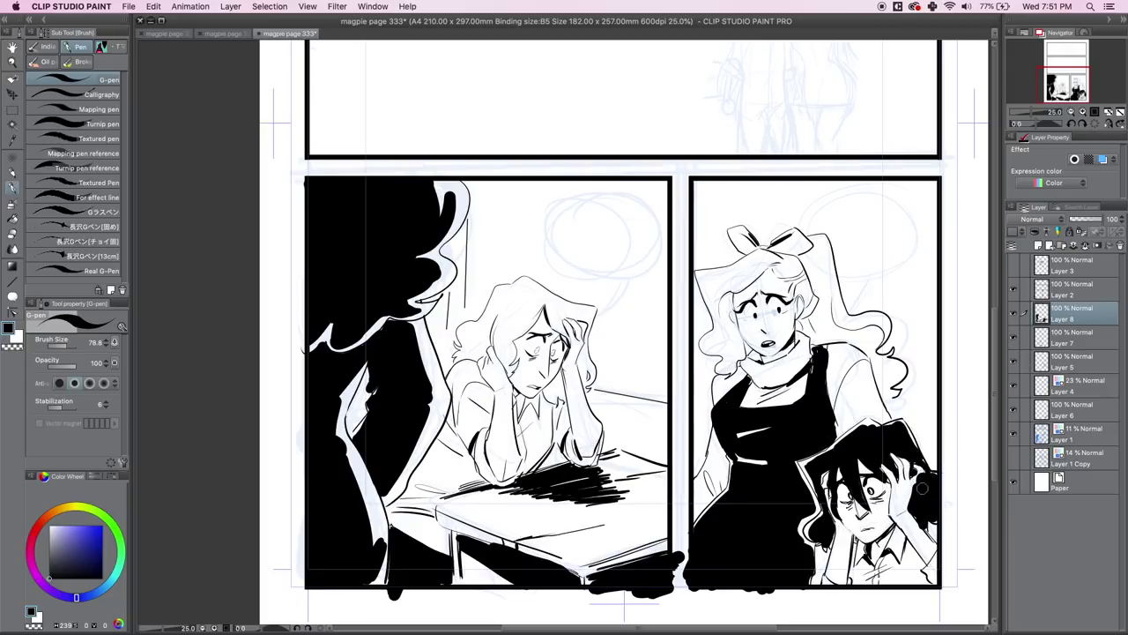
key("e")
key("p")
Fill the seated figure's hair in the lower-left panel with black, following the outline around the face and hands
scroll(542, 313, "up", 2)
mouse_move(454, 287)
left_mouse_down()
mouse_move(473, 278)
mouse_move(445, 286)
mouse_move(436, 370)
mouse_move(531, 281)
mouse_move(551, 328)
mouse_move(539, 344)
left_mouse_up()
mouse_move(458, 346)
left_mouse_down()
mouse_move(462, 370)
mouse_move(441, 375)
mouse_move(436, 360)
mouse_move(457, 388)
mouse_move(466, 381)
mouse_move(428, 355)
mouse_move(439, 385)
mouse_move(476, 388)
mouse_move(447, 415)
mouse_move(516, 263)
mouse_move(445, 269)
mouse_move(413, 292)
mouse_move(436, 260)
mouse_move(353, 361)
mouse_move(362, 339)
mouse_move(397, 304)
mouse_move(348, 379)
mouse_move(370, 387)
left_mouse_up()
mouse_move(369, 379)
left_mouse_down()
mouse_move(399, 374)
mouse_move(418, 310)
left_mouse_up()
mouse_move(451, 256)
left_mouse_down()
mouse_move(480, 236)
mouse_move(508, 261)
mouse_move(496, 293)
mouse_move(535, 275)
mouse_move(507, 240)
mouse_move(561, 283)
mouse_move(550, 321)
mouse_move(571, 333)
mouse_move(562, 298)
mouse_move(573, 289)
mouse_move(608, 305)
mouse_move(617, 276)
mouse_move(594, 386)
mouse_move(605, 373)
mouse_move(625, 432)
mouse_move(599, 428)
mouse_move(609, 413)
mouse_move(559, 408)
mouse_move(530, 445)
mouse_move(536, 456)
mouse_move(553, 431)
mouse_move(564, 452)
mouse_move(547, 444)
mouse_move(546, 472)
left_mouse_up()
left_click_drag(508, 363, 540, 376)
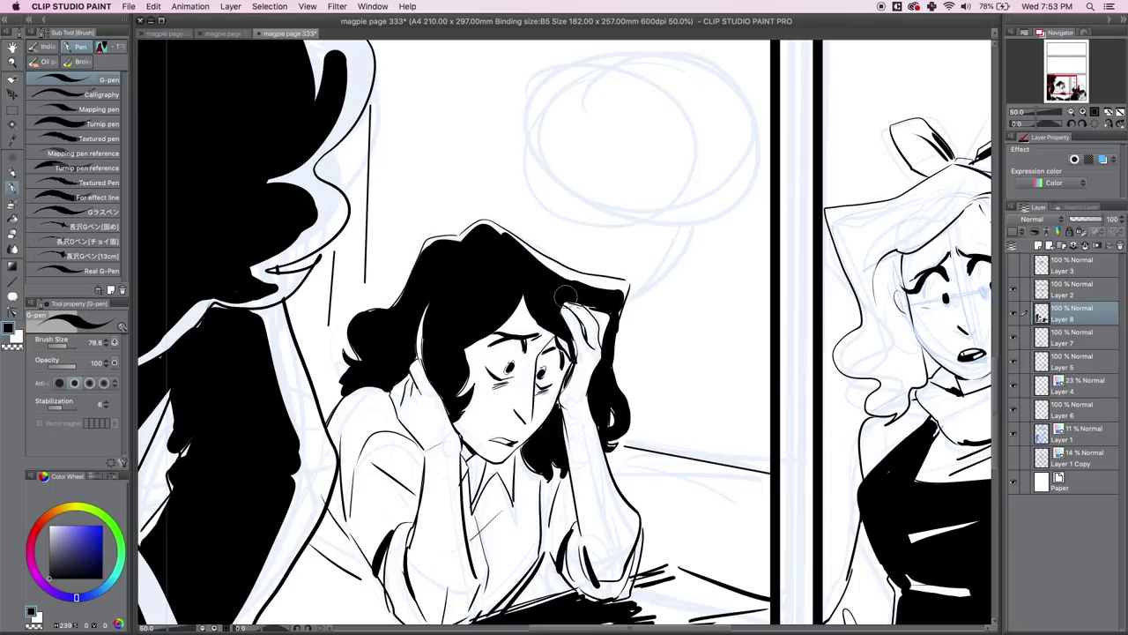
left_click_drag(618, 310, 619, 390)
left_click_drag(620, 307, 601, 283)
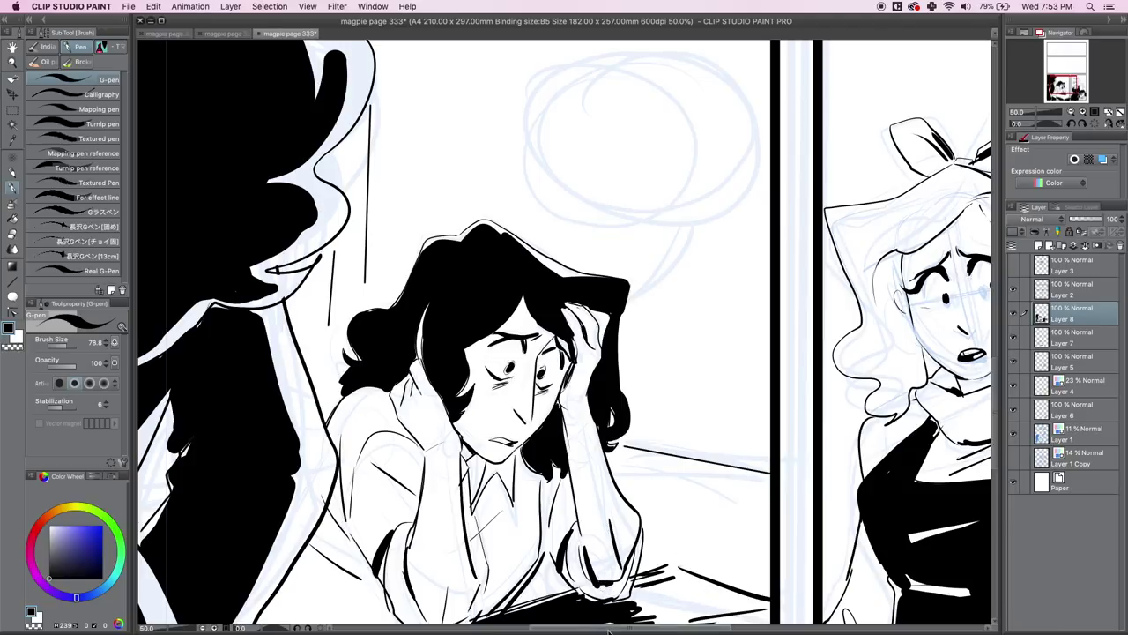
Touch up the black along the foreground figure's curls and the lower edge of the hair
left_click(1071, 112)
left_click_drag(1066, 85, 1066, 89)
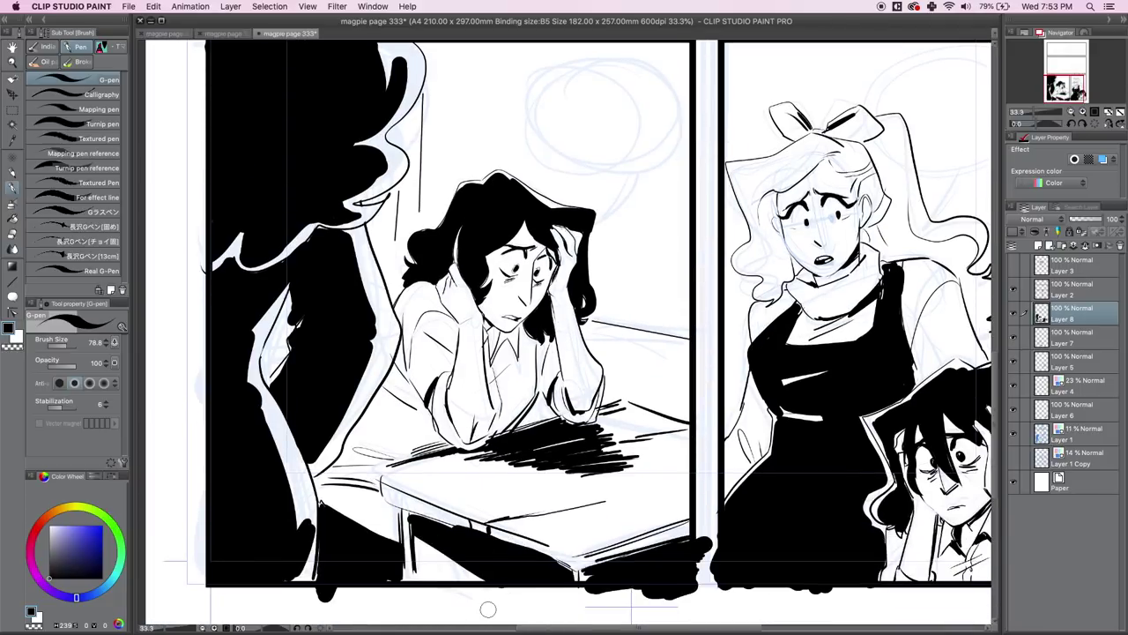
mouse_move(328, 231)
left_mouse_down()
mouse_move(274, 268)
mouse_move(238, 252)
left_mouse_up()
left_click_drag(382, 143, 359, 176)
Bring the lower panels into a full-page view and save the page
left_click(1071, 112)
left_click(1071, 112)
left_click(1070, 112)
left_click(1066, 86)
key("super+s")
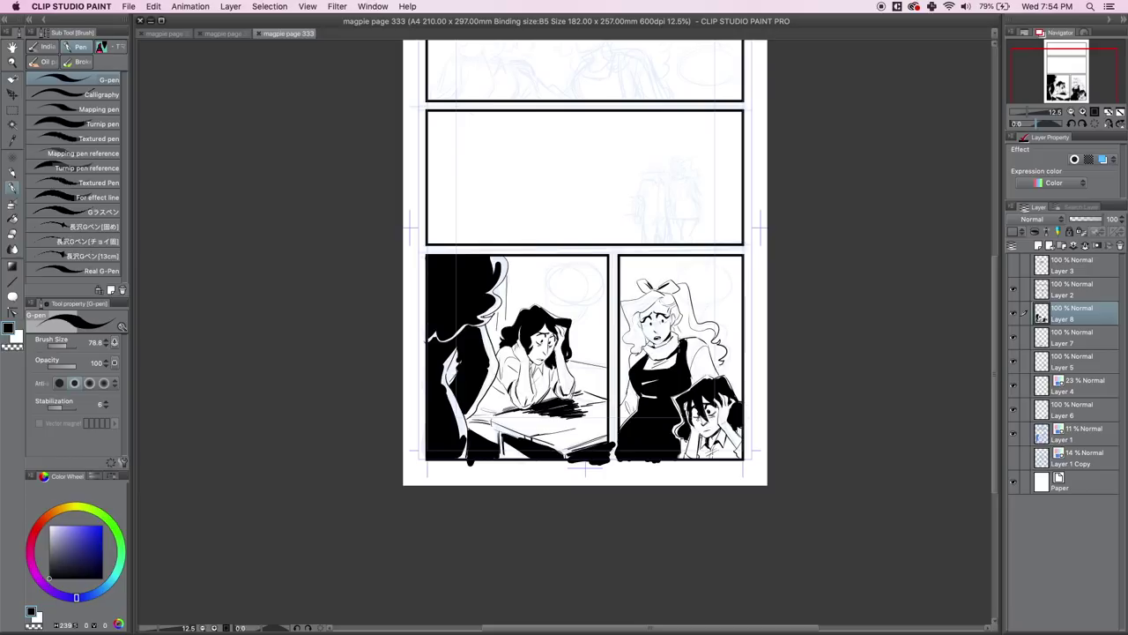
Create a new layer directly above Layer 7 and bring the first figure's head in the top panel into close view
left_click(1065, 75)
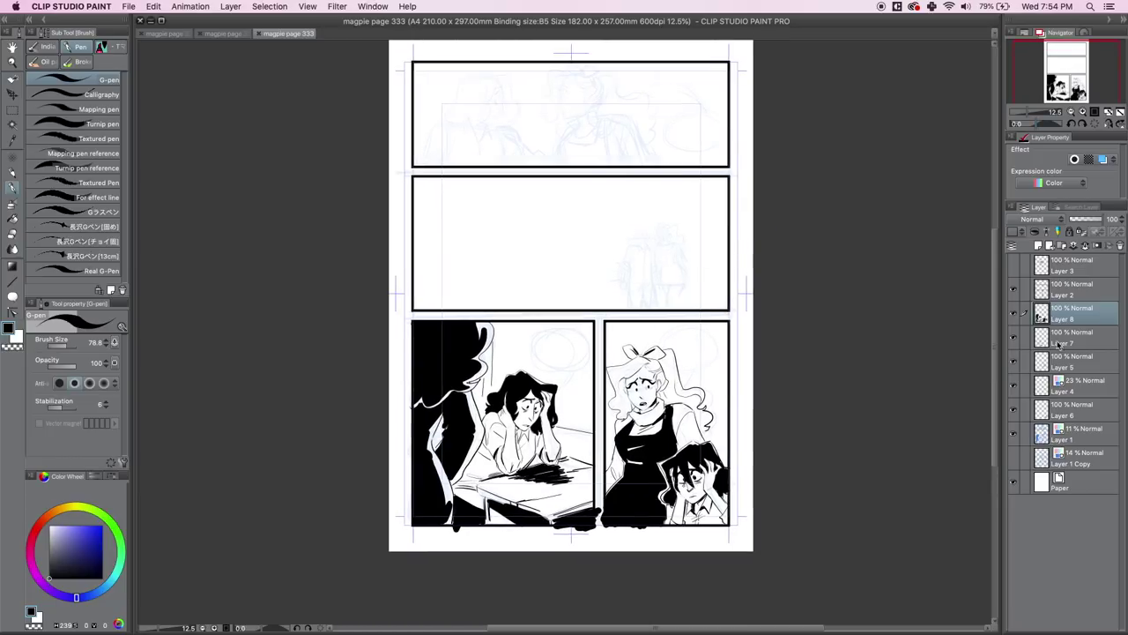
left_click(1057, 344)
left_click(1038, 246)
left_click(1083, 112)
left_click(1083, 111)
left_click(1083, 112)
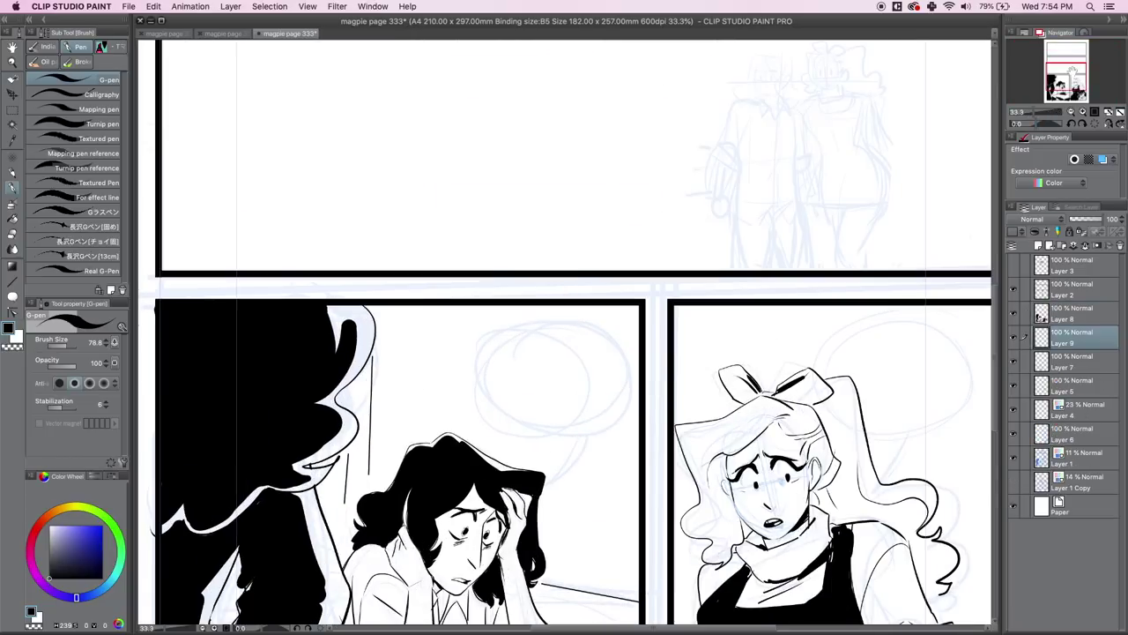
left_click(1059, 54)
left_click(1084, 111)
left_click(1083, 112)
left_click(1056, 49)
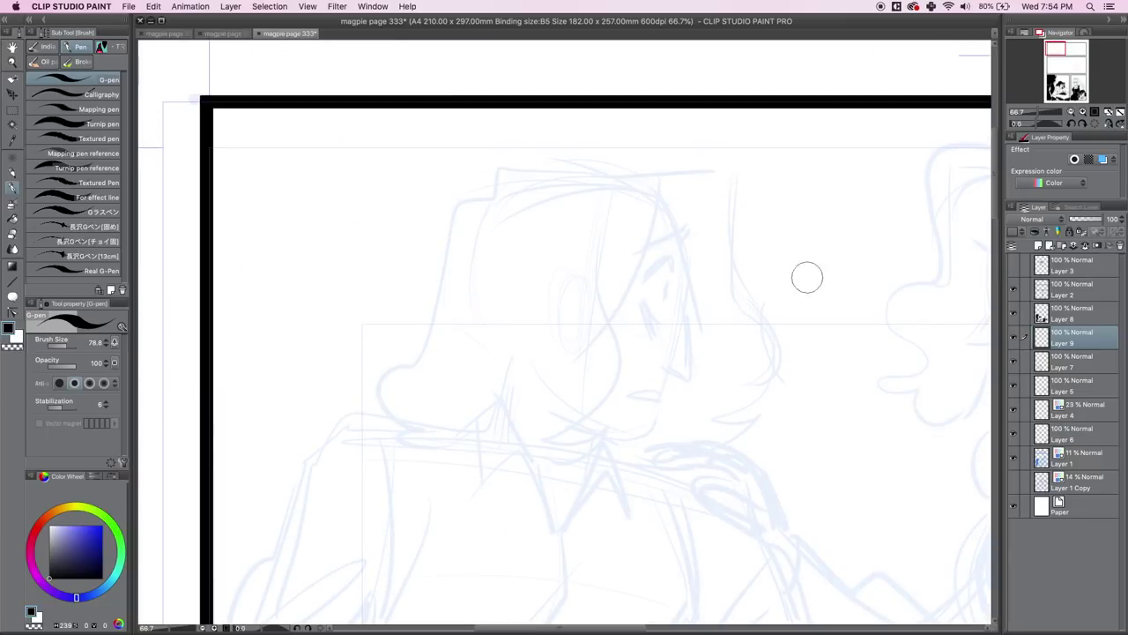
Ink the first figure's face in profile in the top panel with a 17.0 G-pen, including eyebrow, eye, nose, mouth and chin
key("bracketleft")
key("bracketleft")
key("bracketleft")
mouse_move(665, 203)
left_mouse_down()
mouse_move(689, 256)
mouse_move(666, 394)
mouse_move(628, 438)
mouse_move(578, 417)
left_mouse_up()
mouse_move(675, 264)
left_mouse_down()
mouse_move(649, 277)
mouse_move(674, 261)
mouse_move(658, 322)
left_mouse_up()
mouse_move(688, 235)
left_mouse_down()
mouse_move(640, 257)
mouse_move(683, 252)
mouse_move(667, 304)
left_mouse_up()
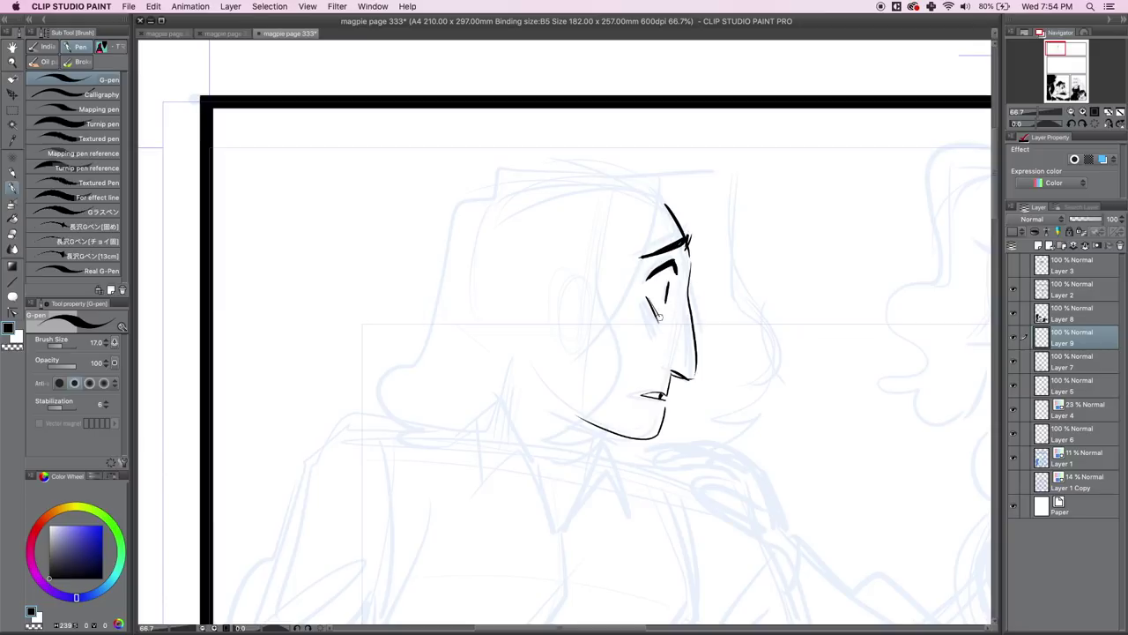
Ink the outline of the first figure's wavy shoulder-length hair, from the front locks around to the curled ends
mouse_move(662, 181)
left_mouse_down()
mouse_move(578, 420)
mouse_move(548, 457)
mouse_move(697, 170)
mouse_move(757, 396)
mouse_move(716, 412)
left_mouse_up()
left_click_drag(758, 404, 681, 443)
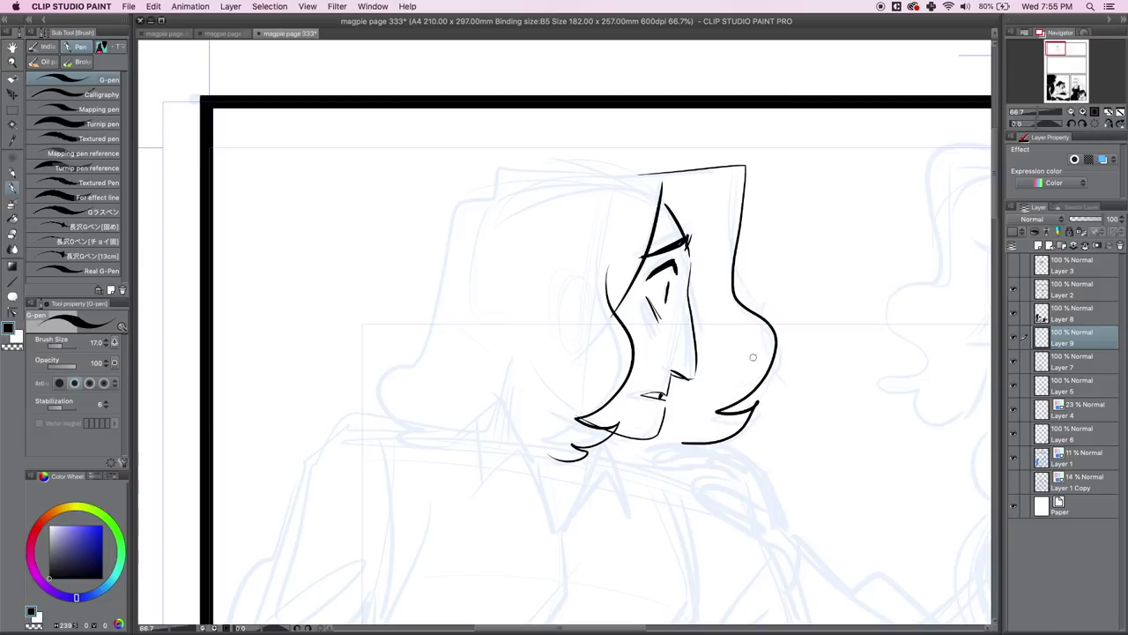
mouse_move(650, 169)
left_mouse_down()
mouse_move(503, 165)
mouse_move(460, 205)
mouse_move(399, 354)
mouse_move(404, 423)
left_mouse_up()
left_click_drag(398, 366, 393, 388)
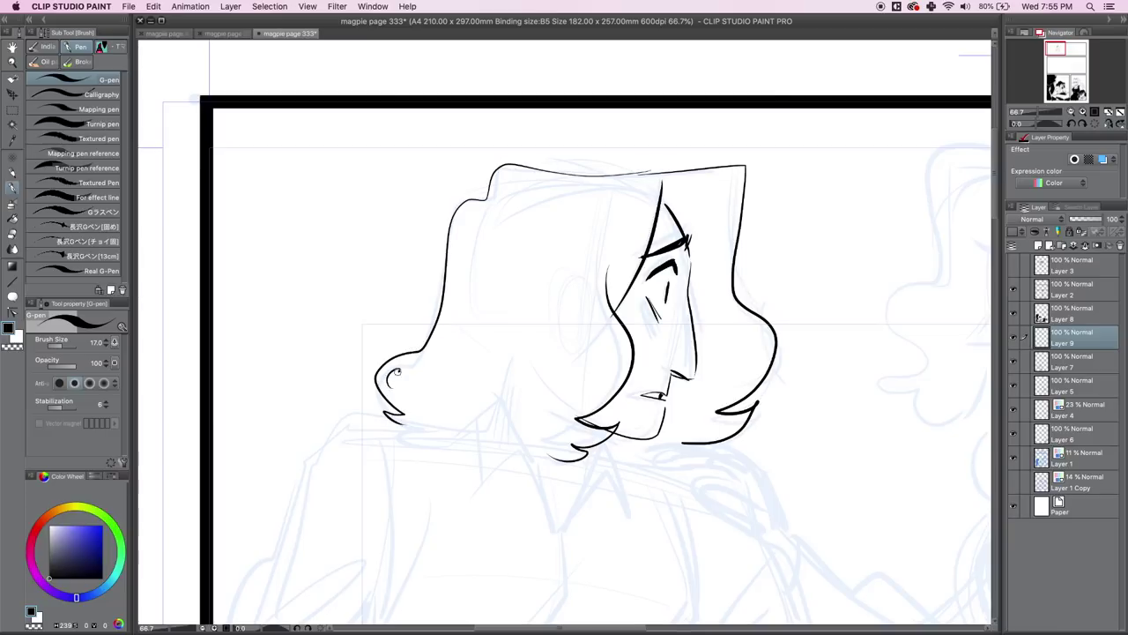
left_click_drag(425, 429, 546, 456)
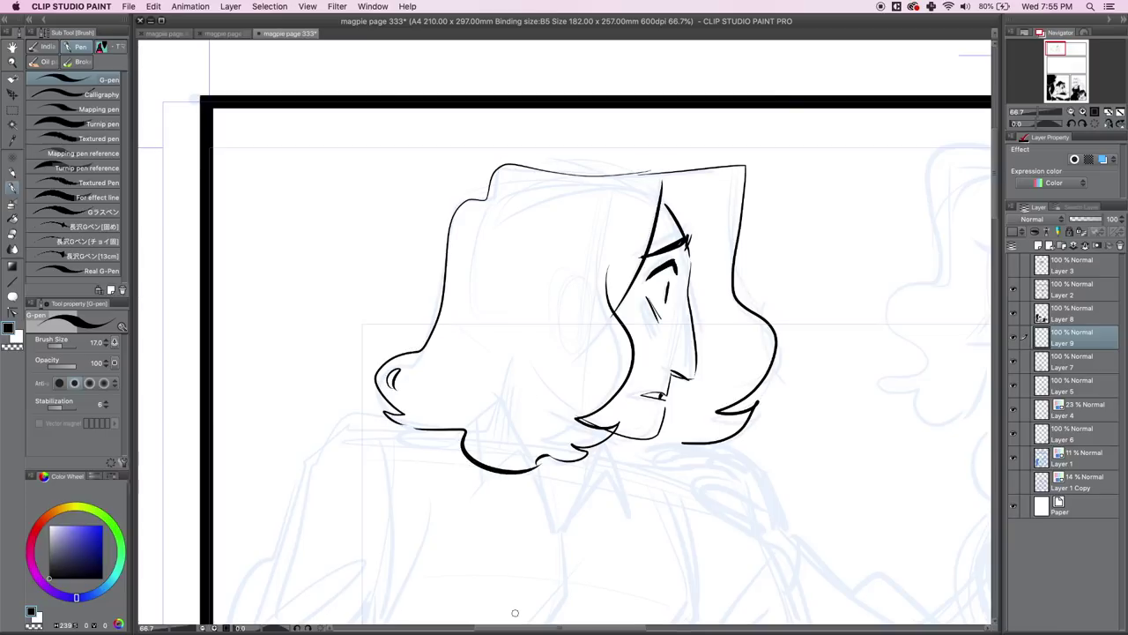
Add a neck line under the first figure's chin and hatch a shadow beneath the eye
mouse_move(601, 446)
left_mouse_down()
mouse_move(588, 474)
mouse_move(595, 464)
left_mouse_up()
left_click_drag(658, 310, 647, 357)
left_click_drag(661, 317, 647, 357)
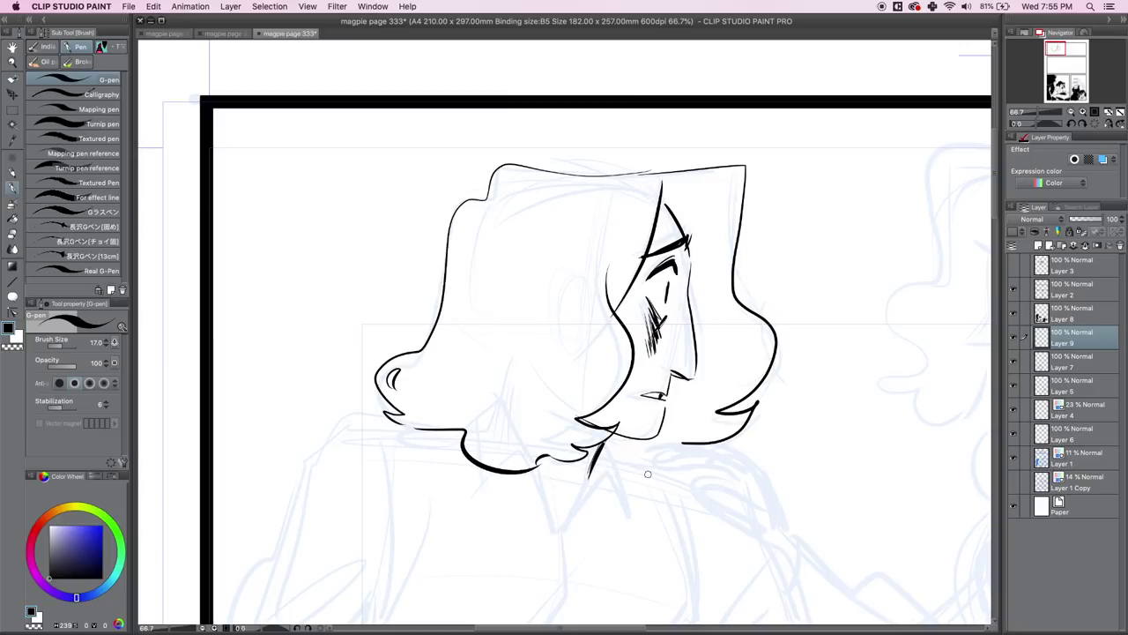
Ink the first figure's pointed shirt collar and the shoulder lines on both sides
left_click_drag(593, 474, 573, 515)
mouse_move(536, 460)
left_mouse_down()
mouse_move(571, 520)
mouse_move(606, 456)
mouse_move(629, 520)
left_mouse_up()
mouse_move(483, 469)
left_mouse_down()
mouse_move(483, 510)
mouse_move(533, 475)
mouse_move(570, 520)
left_mouse_up()
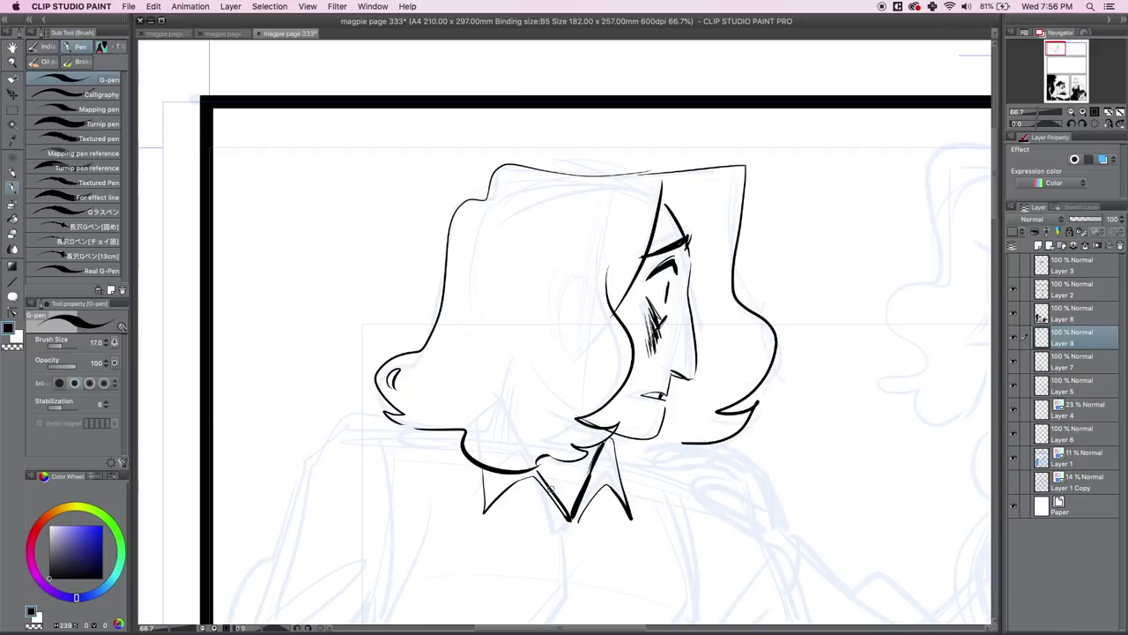
left_click_drag(538, 460, 569, 522)
left_click_drag(617, 447, 668, 474)
mouse_move(391, 416)
left_mouse_down()
mouse_move(325, 441)
mouse_move(287, 546)
left_mouse_up()
Ink the second figure's face in profile in the top panel, including forehead, nose, mouth, eye, eyebrow and jaw
left_click_drag(1059, 53, 1066, 49)
mouse_move(578, 128)
left_mouse_down()
mouse_move(541, 245)
mouse_move(511, 295)
mouse_move(553, 296)
mouse_move(543, 318)
mouse_move(564, 327)
left_mouse_up()
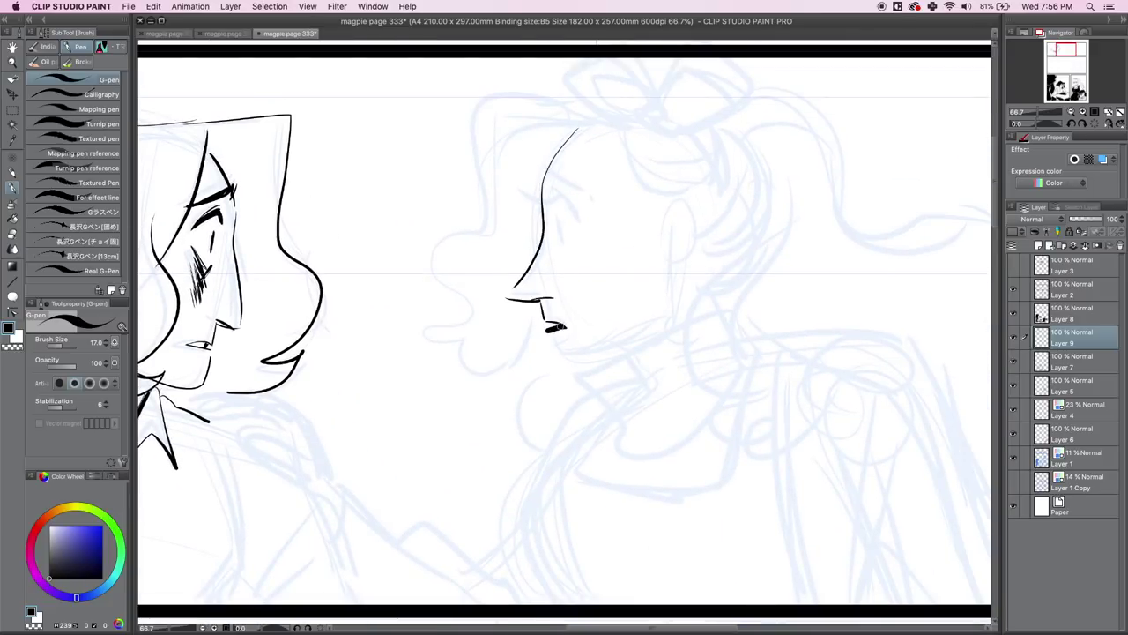
mouse_move(549, 196)
left_mouse_down()
mouse_move(574, 208)
mouse_move(555, 191)
mouse_move(524, 194)
mouse_move(570, 251)
left_mouse_up()
left_click_drag(544, 172, 554, 185)
left_click_drag(552, 182, 591, 201)
mouse_move(554, 342)
left_mouse_down()
mouse_move(565, 367)
mouse_move(648, 346)
left_mouse_up()
left_click_drag(675, 267, 668, 328)
Ink the second figure's ear, hairline, wavy front lock and the outline of the hair at the back of the head
mouse_move(604, 121)
left_mouse_down()
mouse_move(492, 134)
mouse_move(464, 104)
mouse_move(494, 361)
mouse_move(533, 340)
mouse_move(659, 179)
mouse_move(676, 190)
left_mouse_up()
left_click_drag(663, 206, 691, 203)
mouse_move(692, 203)
left_mouse_down()
mouse_move(705, 235)
mouse_move(683, 277)
left_mouse_up()
mouse_move(711, 227)
left_mouse_down()
mouse_move(696, 230)
mouse_move(682, 259)
left_mouse_up()
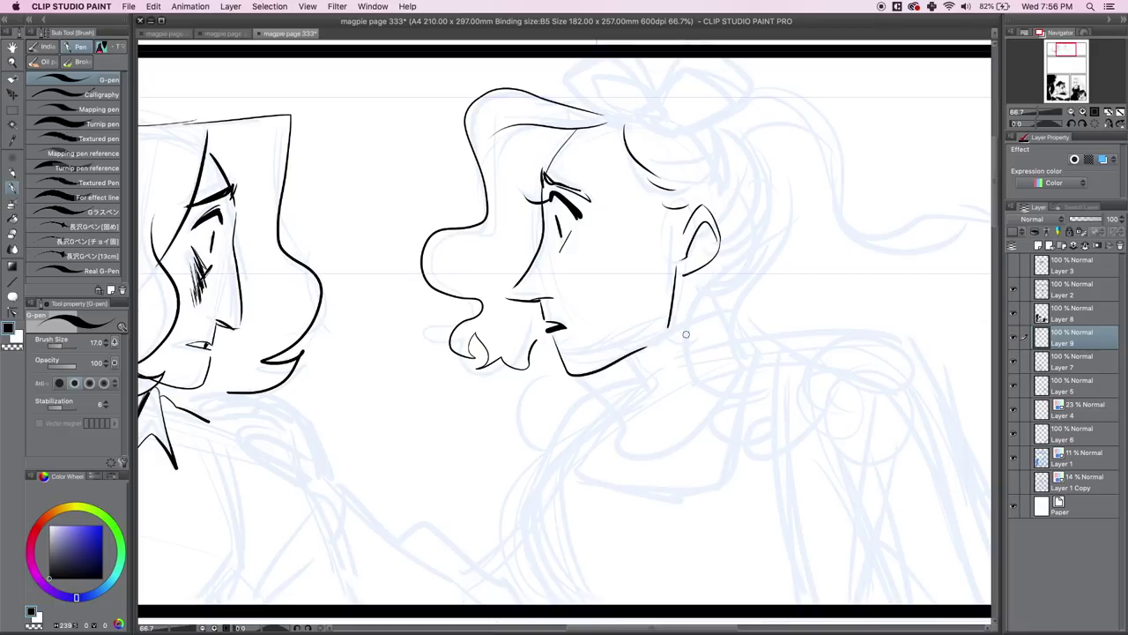
mouse_move(605, 113)
left_mouse_down()
mouse_move(733, 114)
mouse_move(798, 211)
mouse_move(710, 293)
left_mouse_up()
left_click_drag(718, 290, 749, 285)
Ink the second figure's hair bow and long wavy ponytail, and add strands to the swept-back hair
key("super+minus")
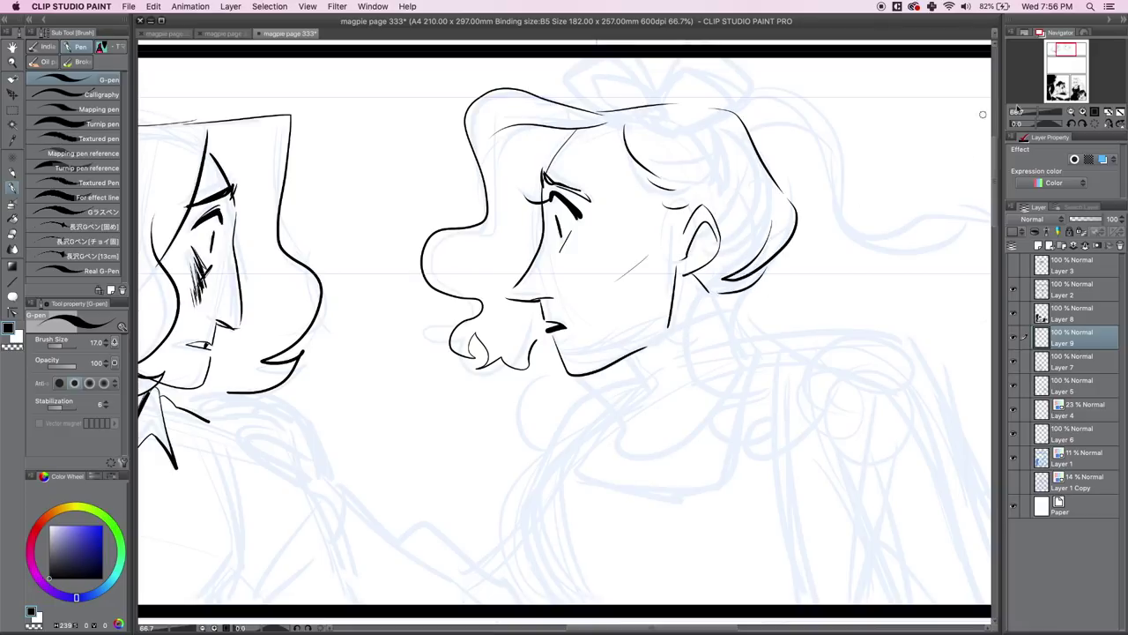
key("super+minus")
mouse_move(605, 217)
left_mouse_down()
mouse_move(627, 216)
mouse_move(595, 213)
left_mouse_up()
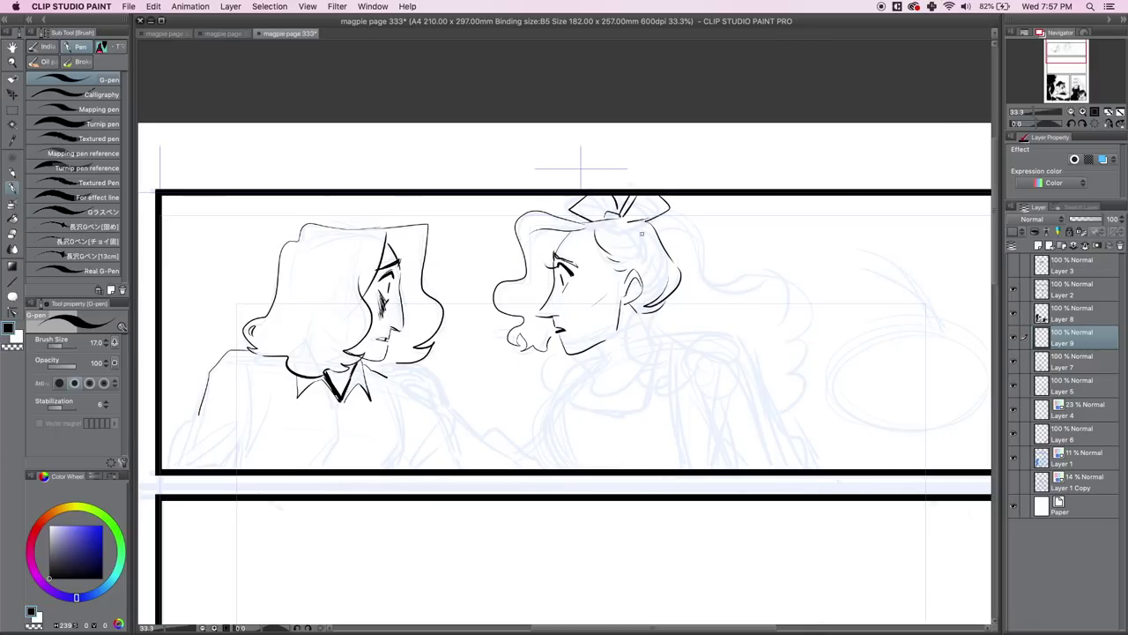
mouse_move(672, 215)
left_mouse_down()
mouse_move(755, 261)
mouse_move(809, 350)
mouse_move(786, 403)
left_mouse_up()
left_click_drag(586, 229, 624, 265)
mouse_move(668, 249)
left_mouse_down()
mouse_move(641, 295)
mouse_move(622, 273)
left_mouse_up()
Ink the folded high collar around the second figure's neck
mouse_move(636, 317)
left_mouse_down()
mouse_move(566, 364)
mouse_move(589, 402)
left_mouse_up()
left_click_drag(589, 402, 665, 337)
left_click_drag(653, 314, 665, 340)
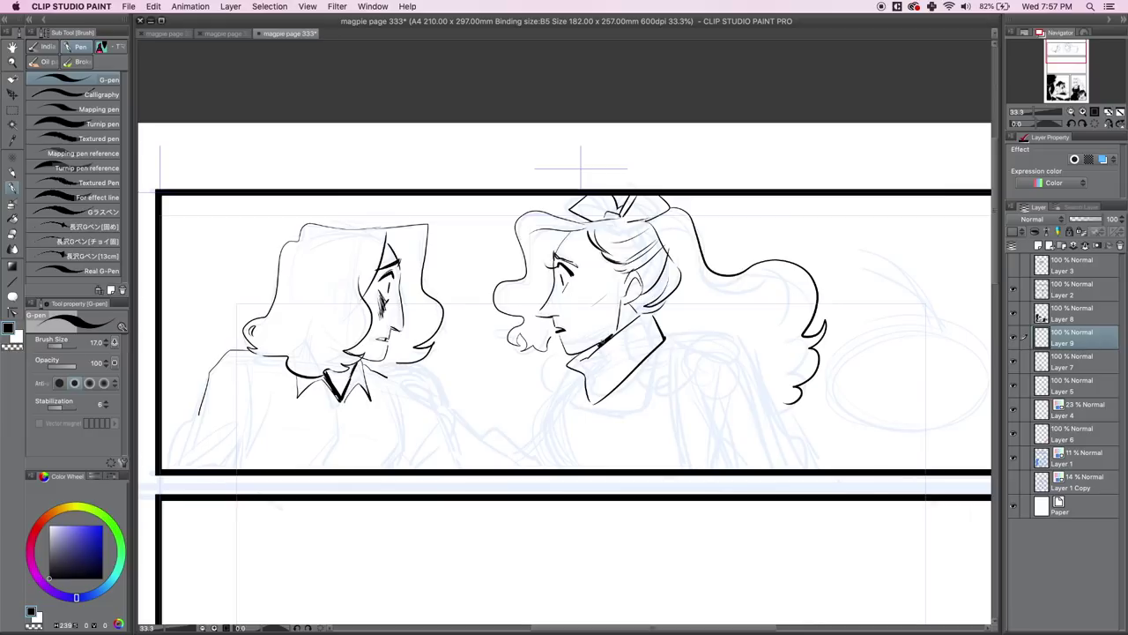
Ink the second figure's shoulders, arm, dress straps and neckline, and add shadow strokes under the collar
mouse_move(580, 381)
left_mouse_down()
mouse_move(532, 428)
mouse_move(541, 467)
left_mouse_up()
mouse_move(666, 337)
left_mouse_down()
mouse_move(714, 340)
mouse_move(774, 467)
left_mouse_up()
left_click_drag(676, 386, 693, 444)
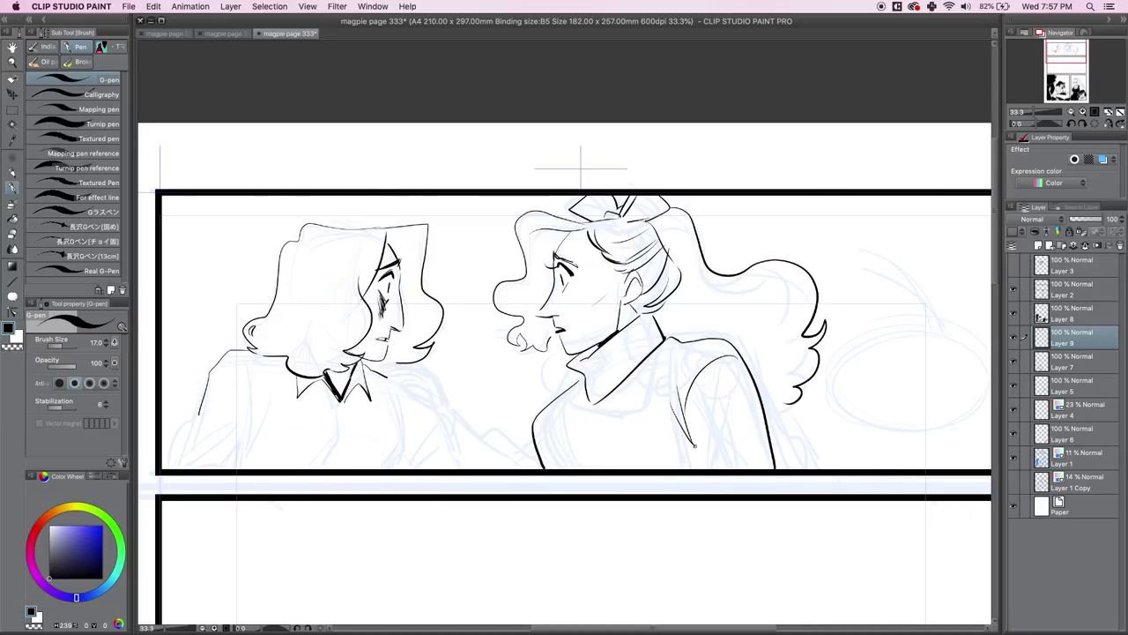
mouse_move(583, 381)
left_mouse_down()
mouse_move(626, 413)
mouse_move(671, 342)
mouse_move(696, 446)
left_mouse_up()
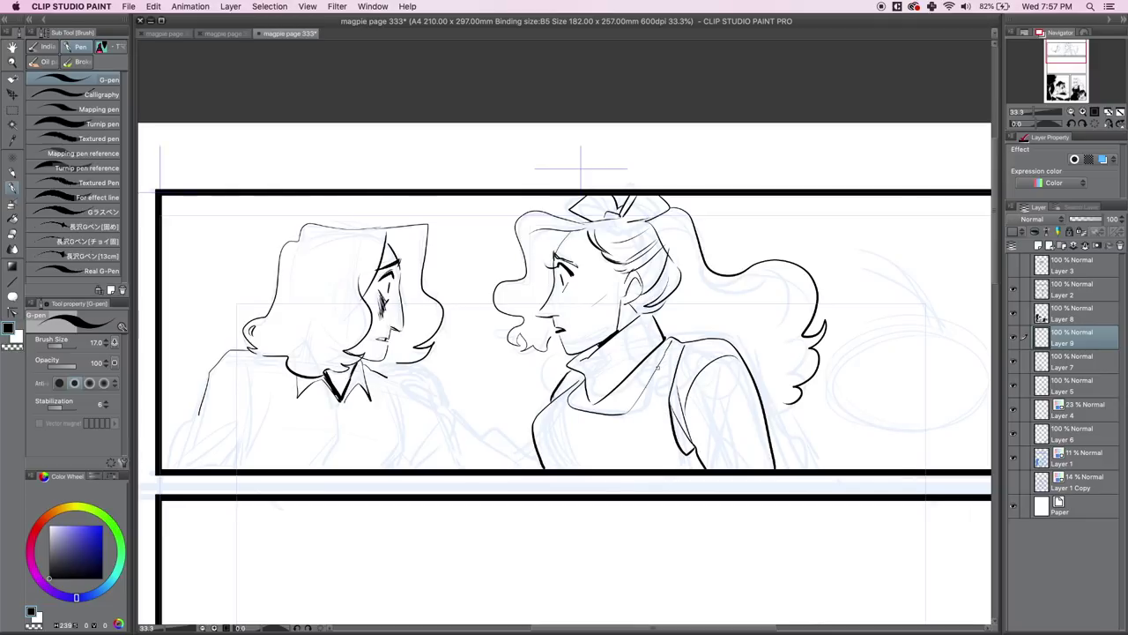
left_click_drag(658, 348, 617, 393)
mouse_move(670, 346)
left_mouse_down()
mouse_move(631, 406)
mouse_move(643, 382)
left_mouse_up()
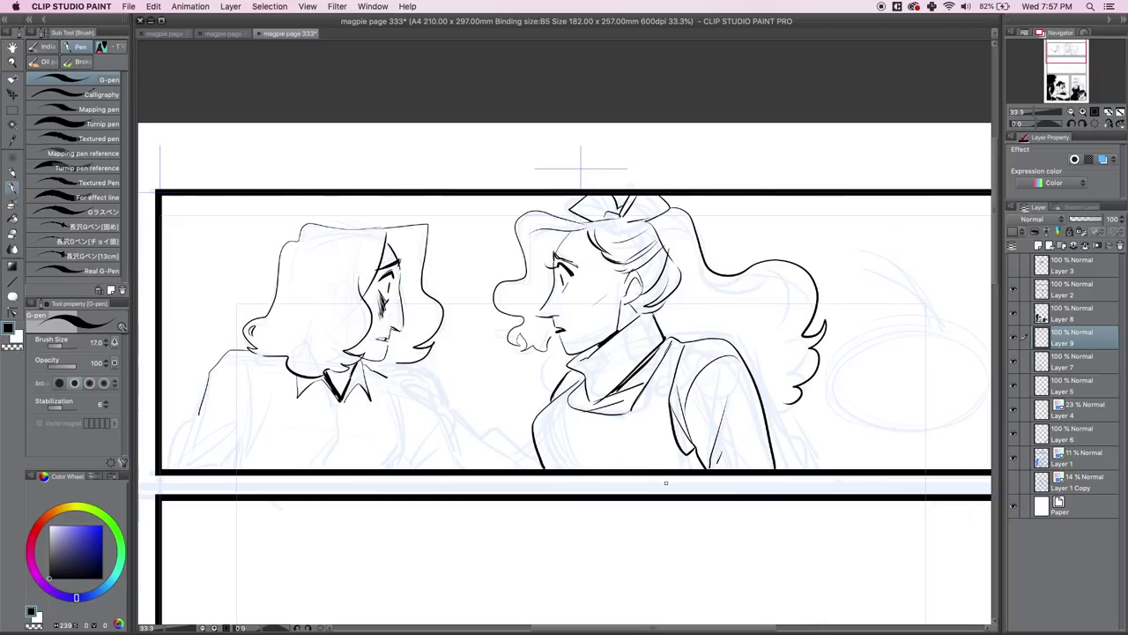